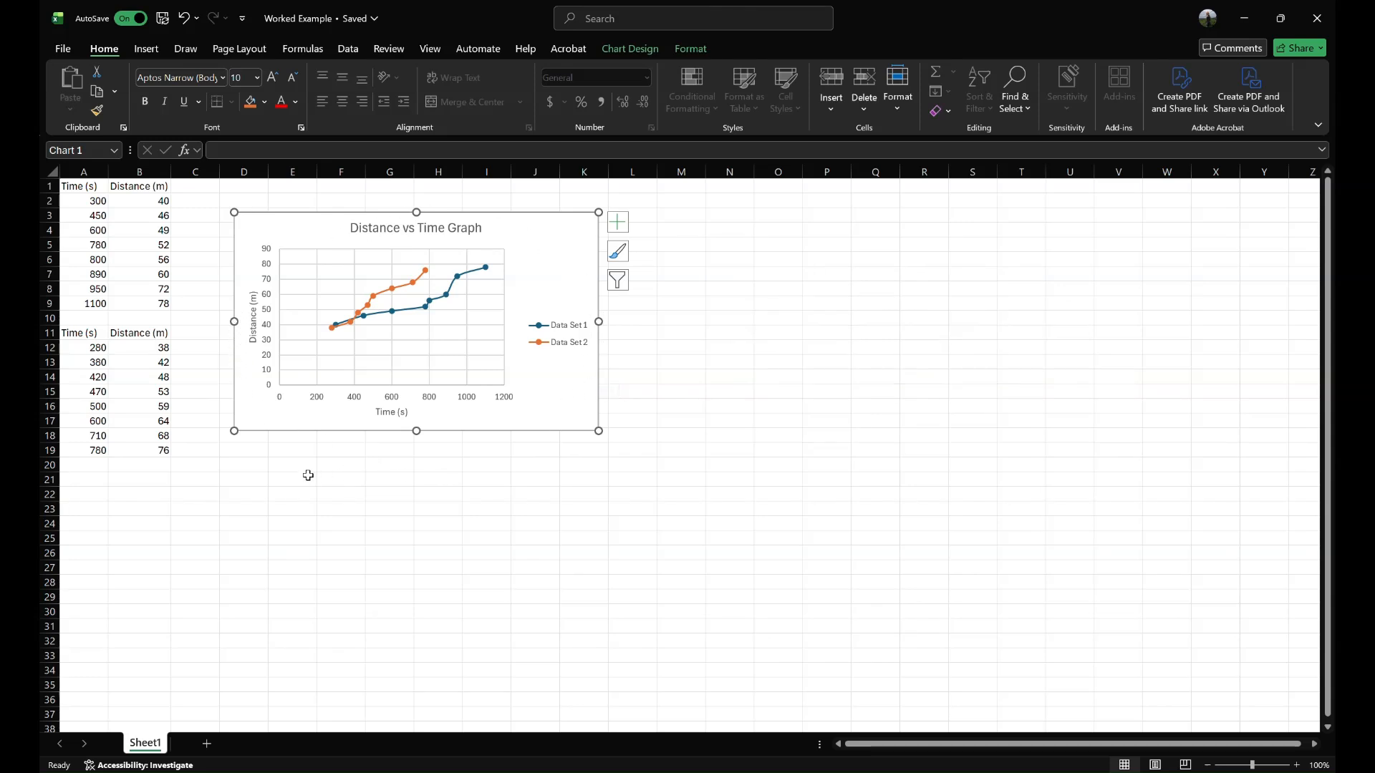
Examine the time and distance values of the data sets in columns A and B
left_click(308, 475)
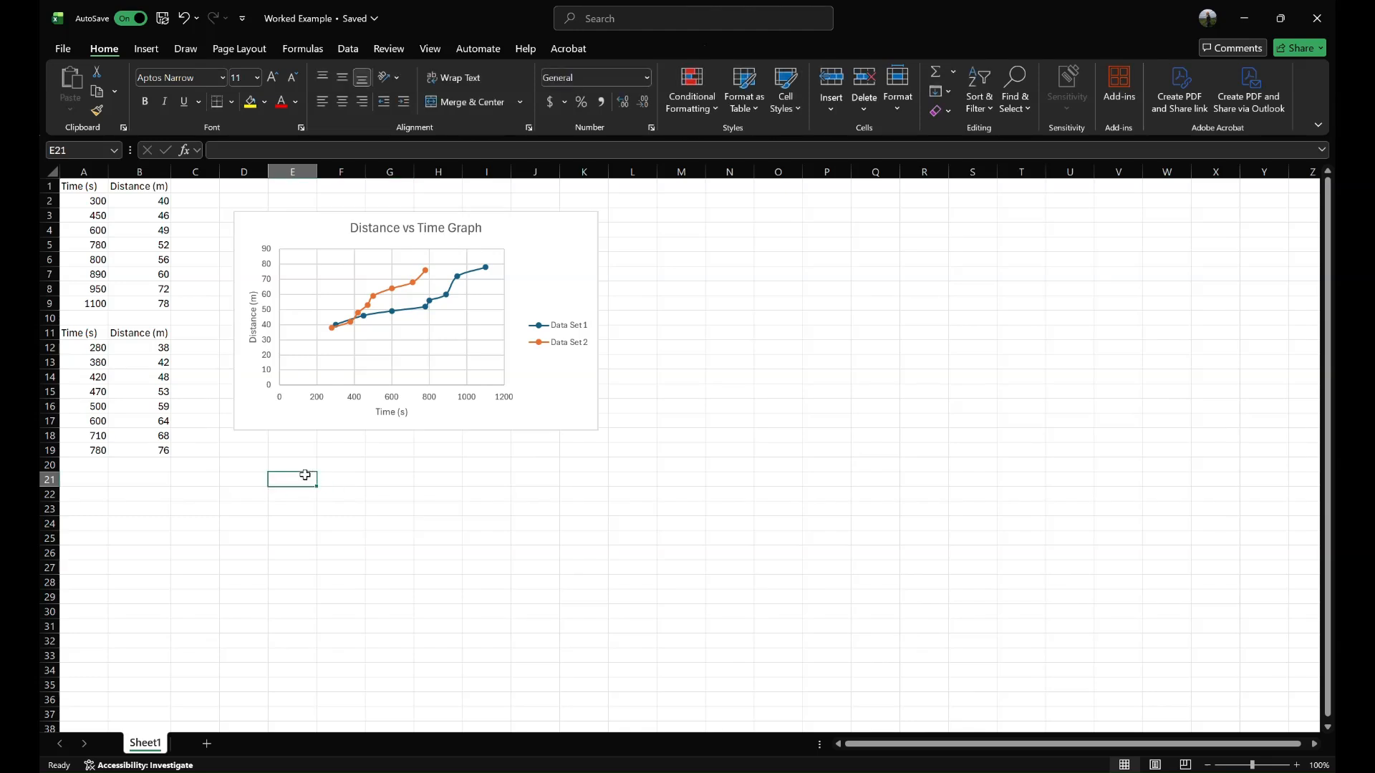
left_click_drag(84, 187, 133, 444)
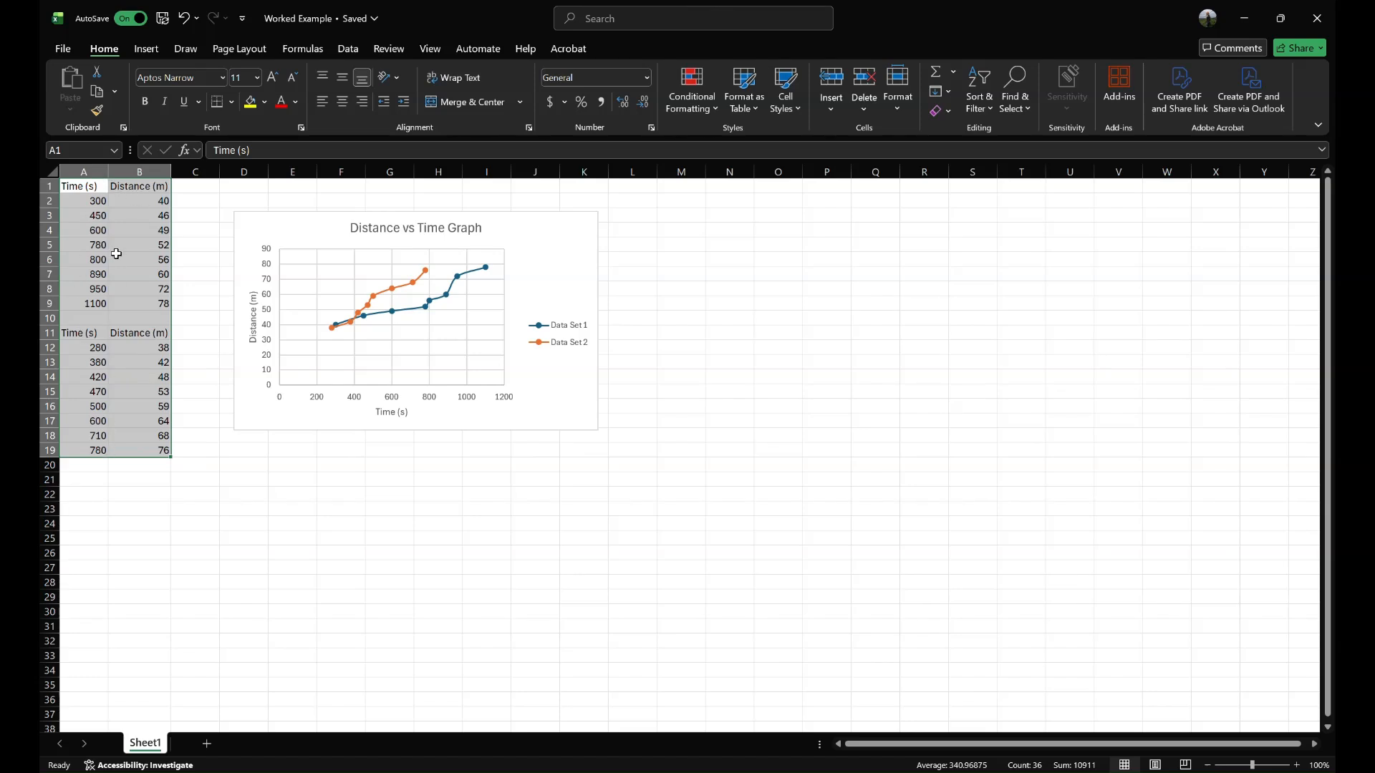
left_click(92, 203)
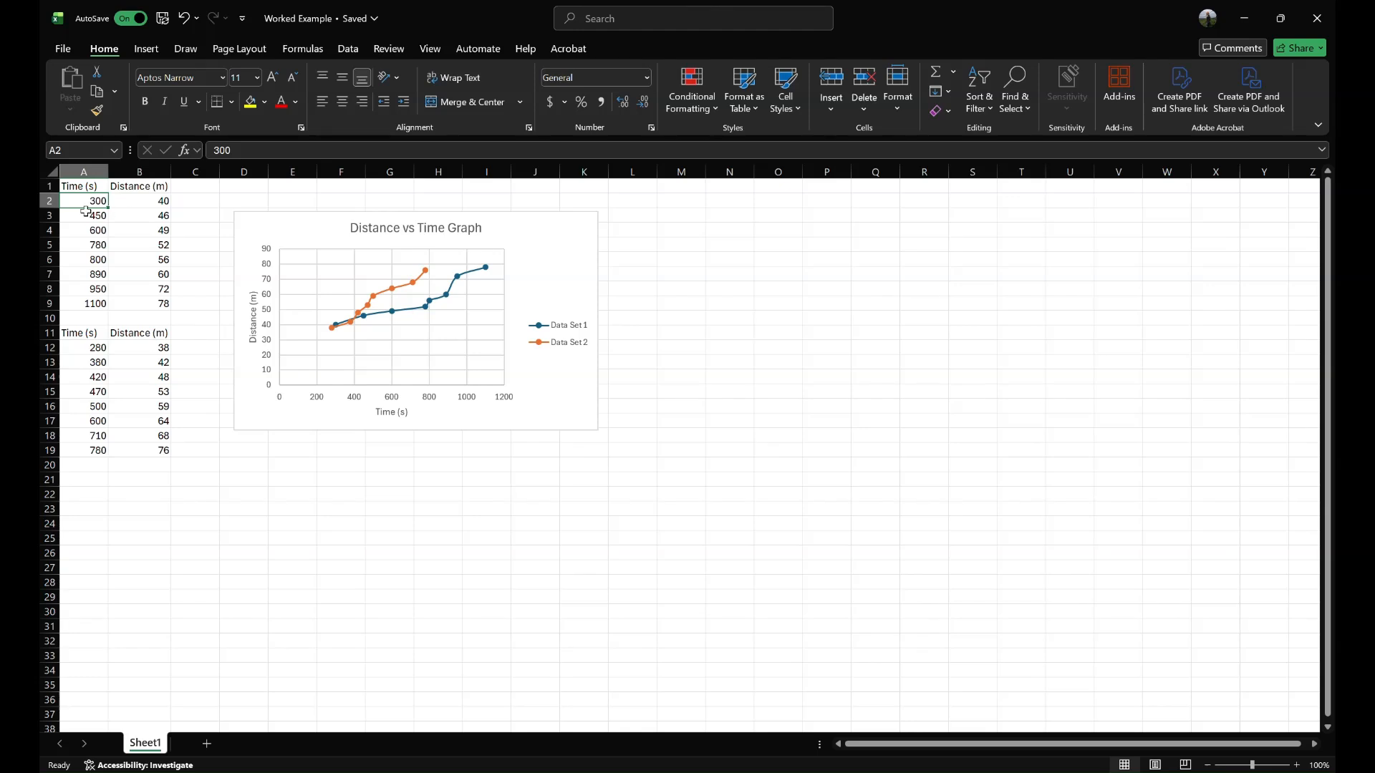
left_click_drag(86, 205, 85, 302)
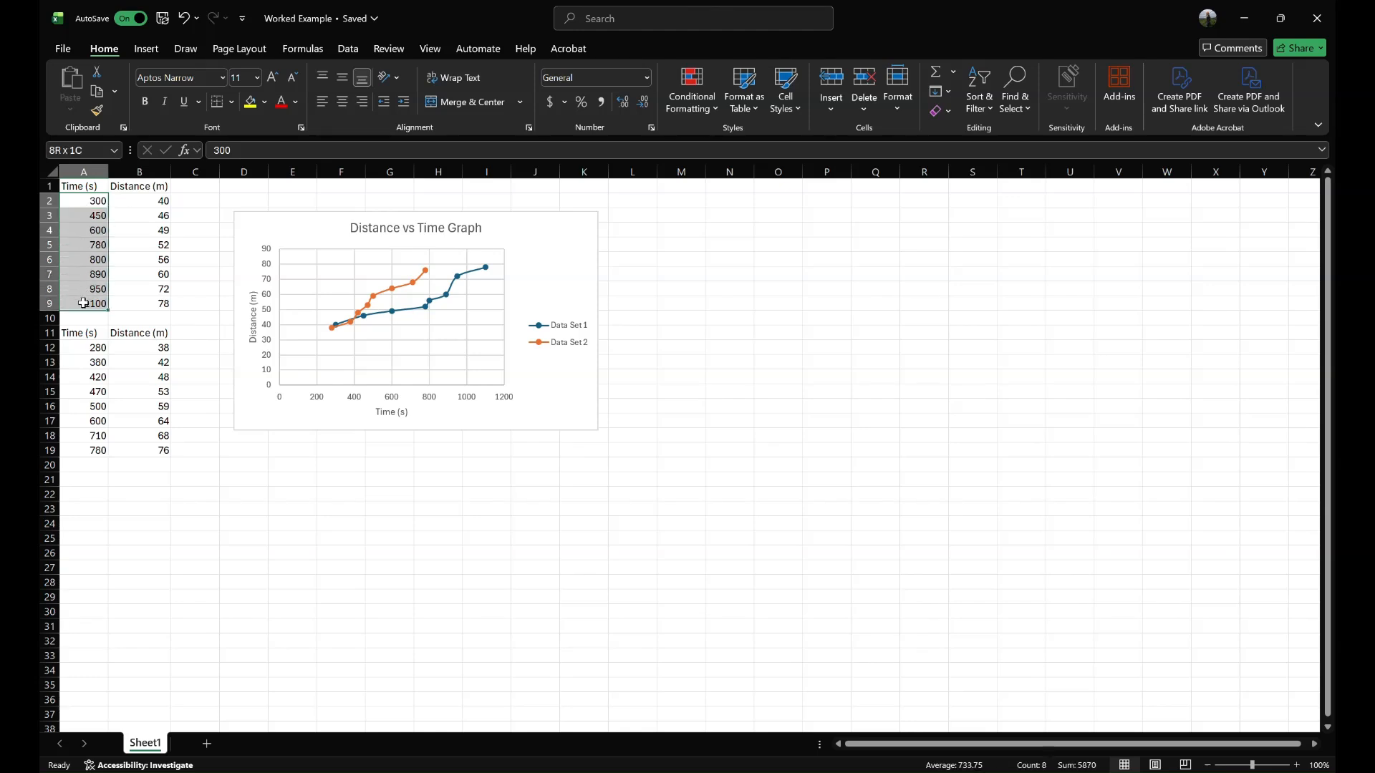
left_click(143, 202)
left_click_drag(143, 204, 143, 304)
left_click(199, 234)
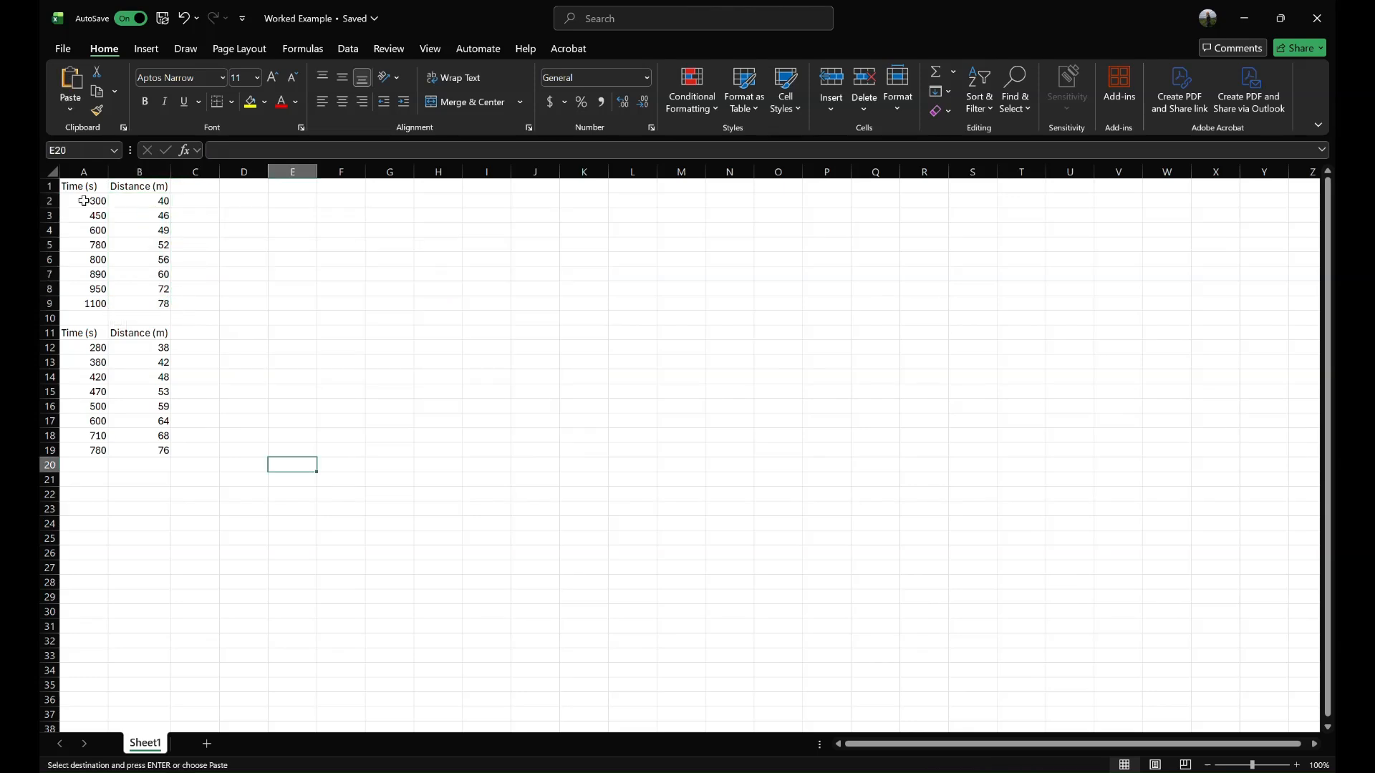
Insert a scatter chart with smooth lines and markers from A2:B9 and place it just beside the data, starting near D3
left_click(84, 201)
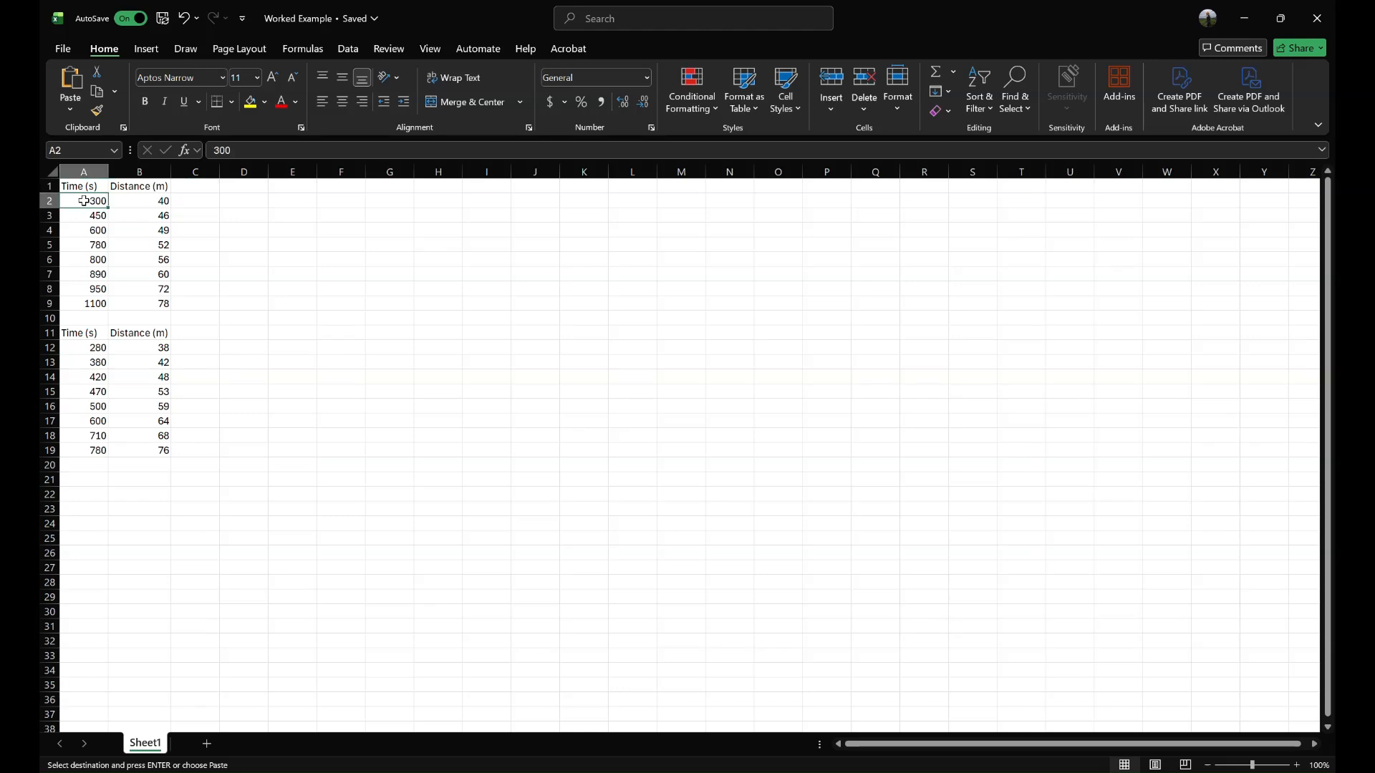
left_click_drag(84, 202, 148, 308)
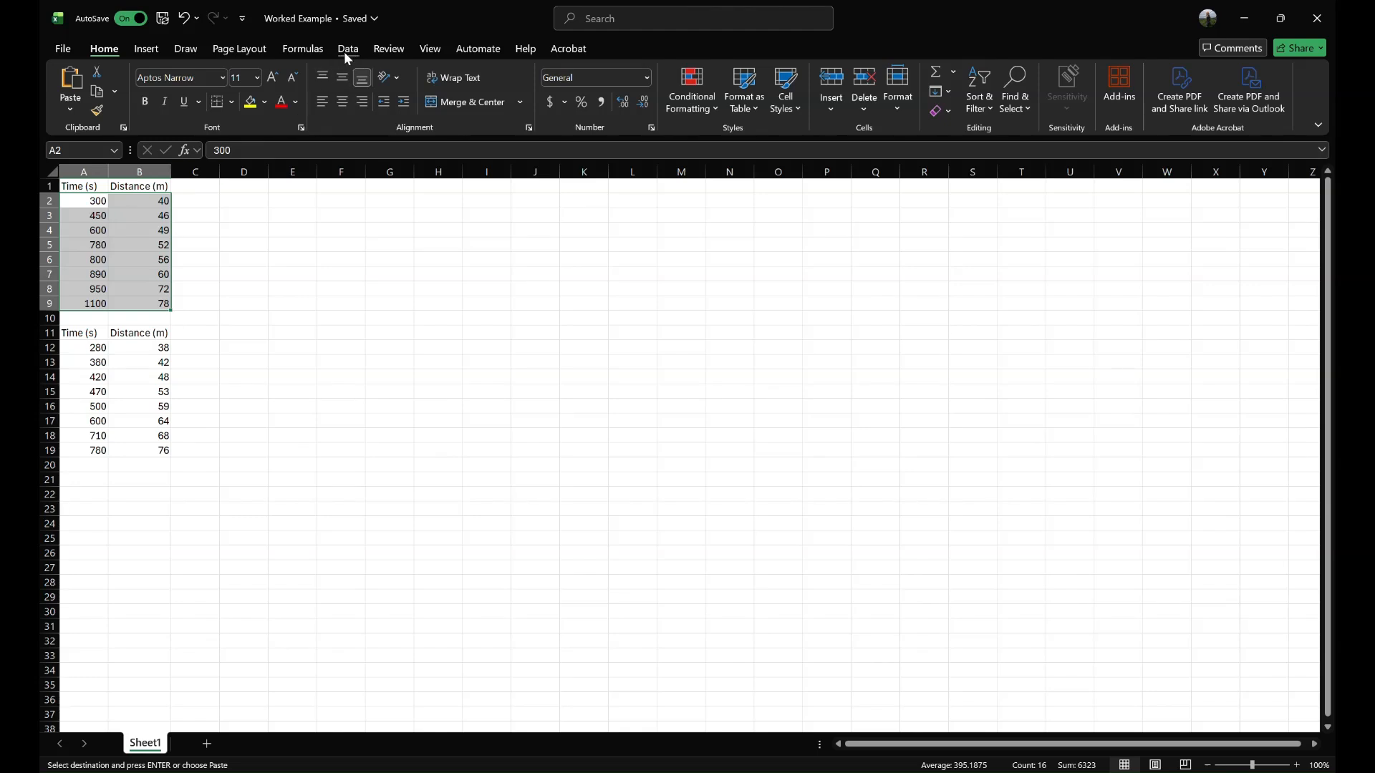
left_click(144, 51)
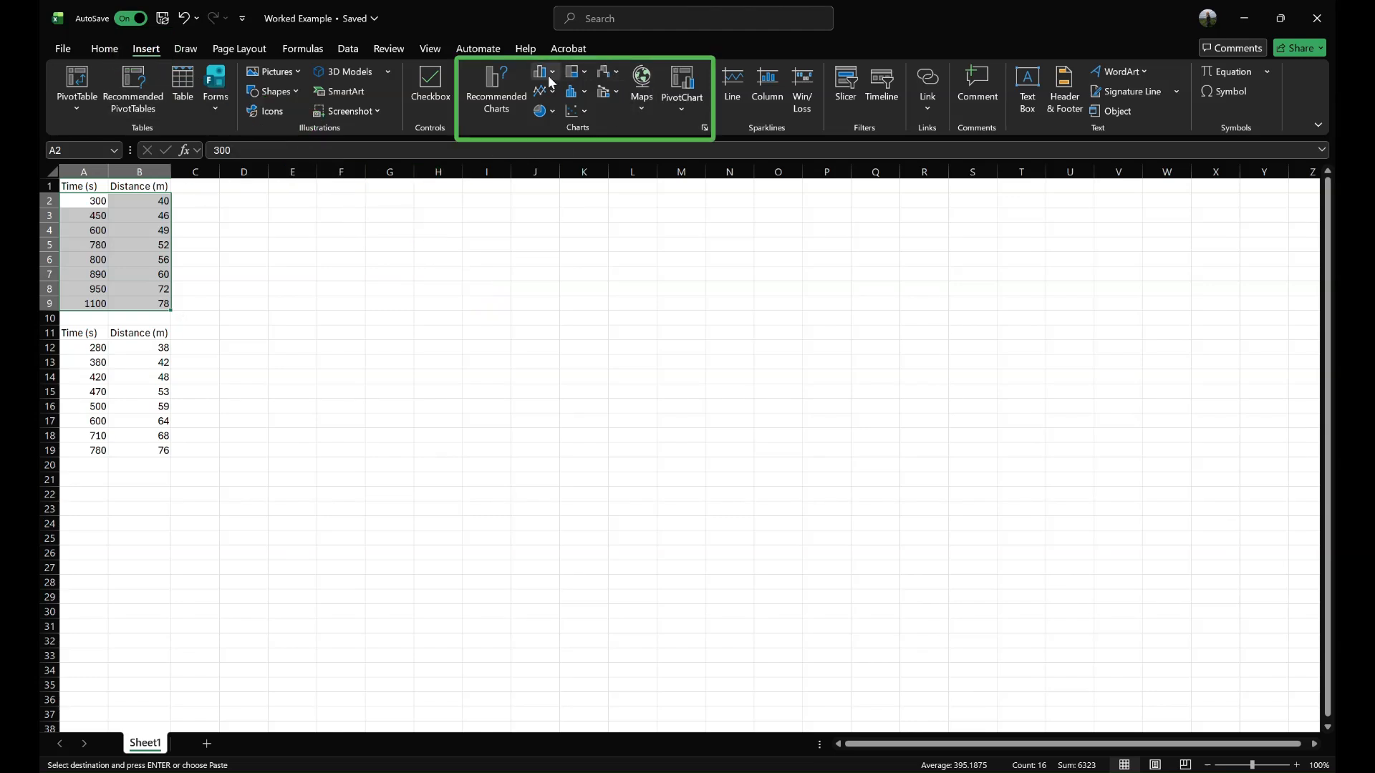
left_click(586, 111)
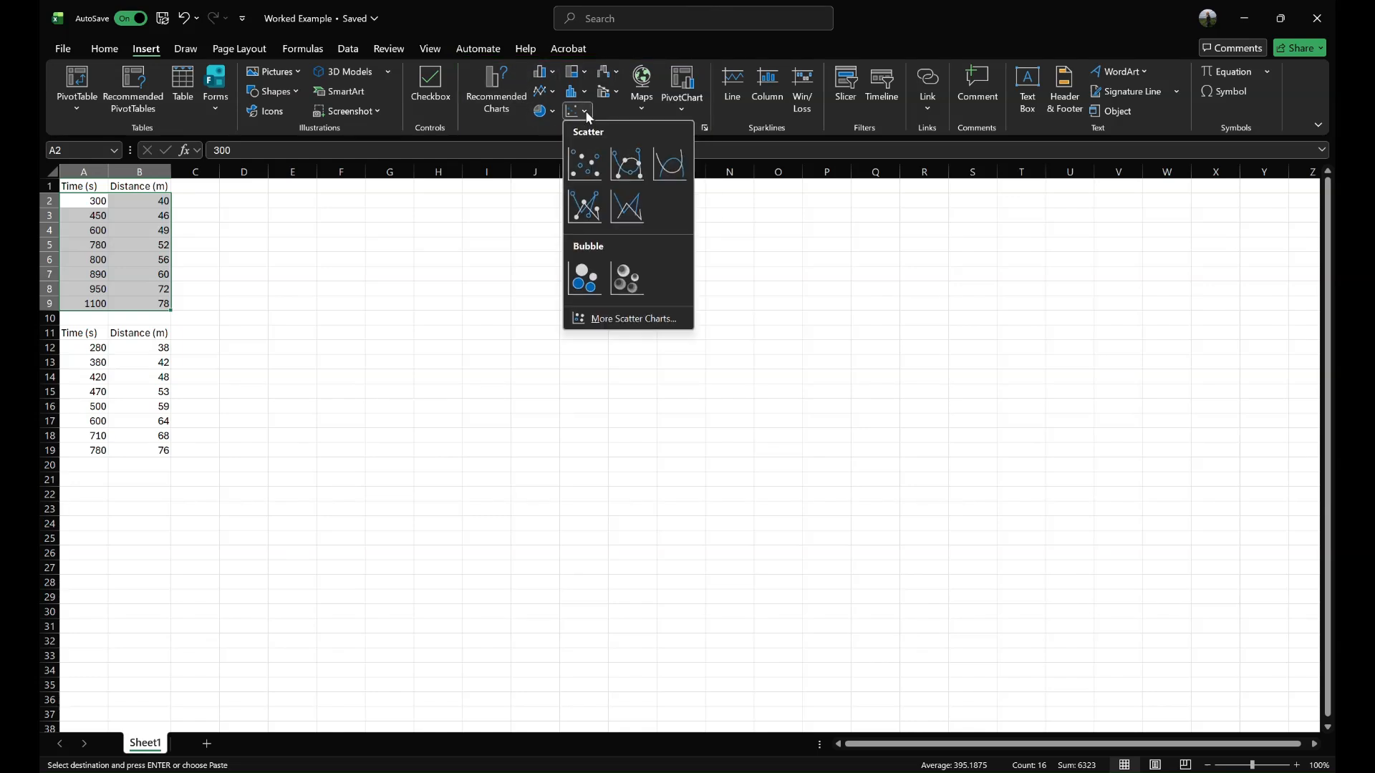
left_click(633, 168)
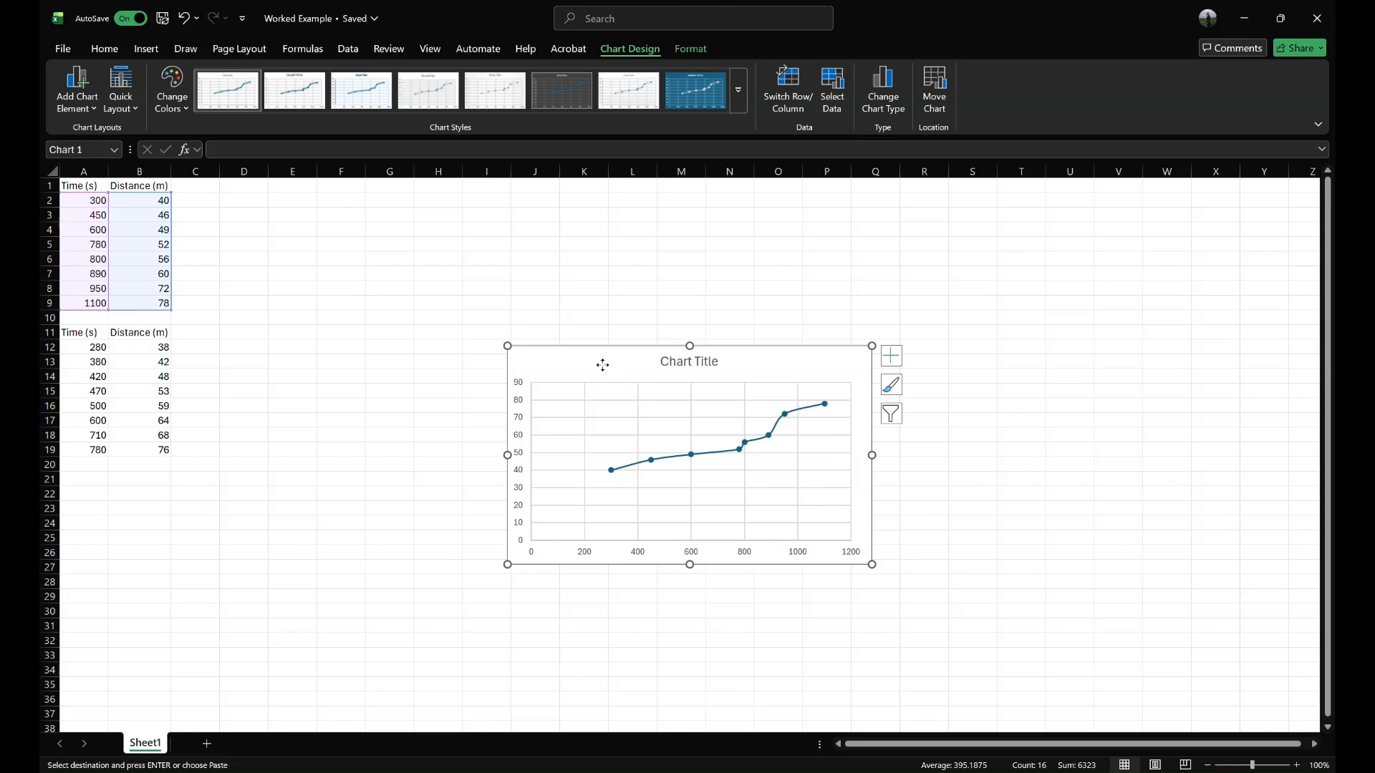
left_click_drag(603, 363, 331, 230)
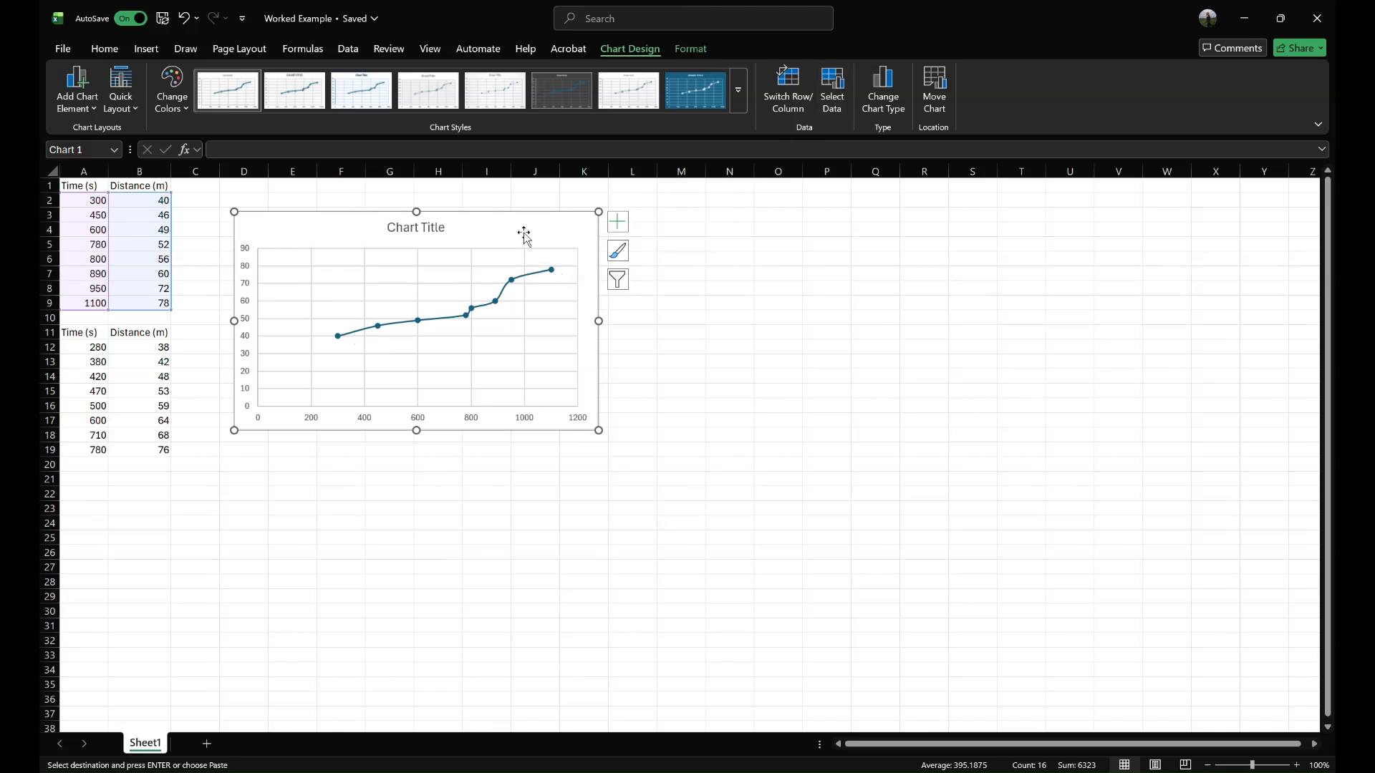
Rename the chart's existing data series as Data Set 1
left_click(830, 99)
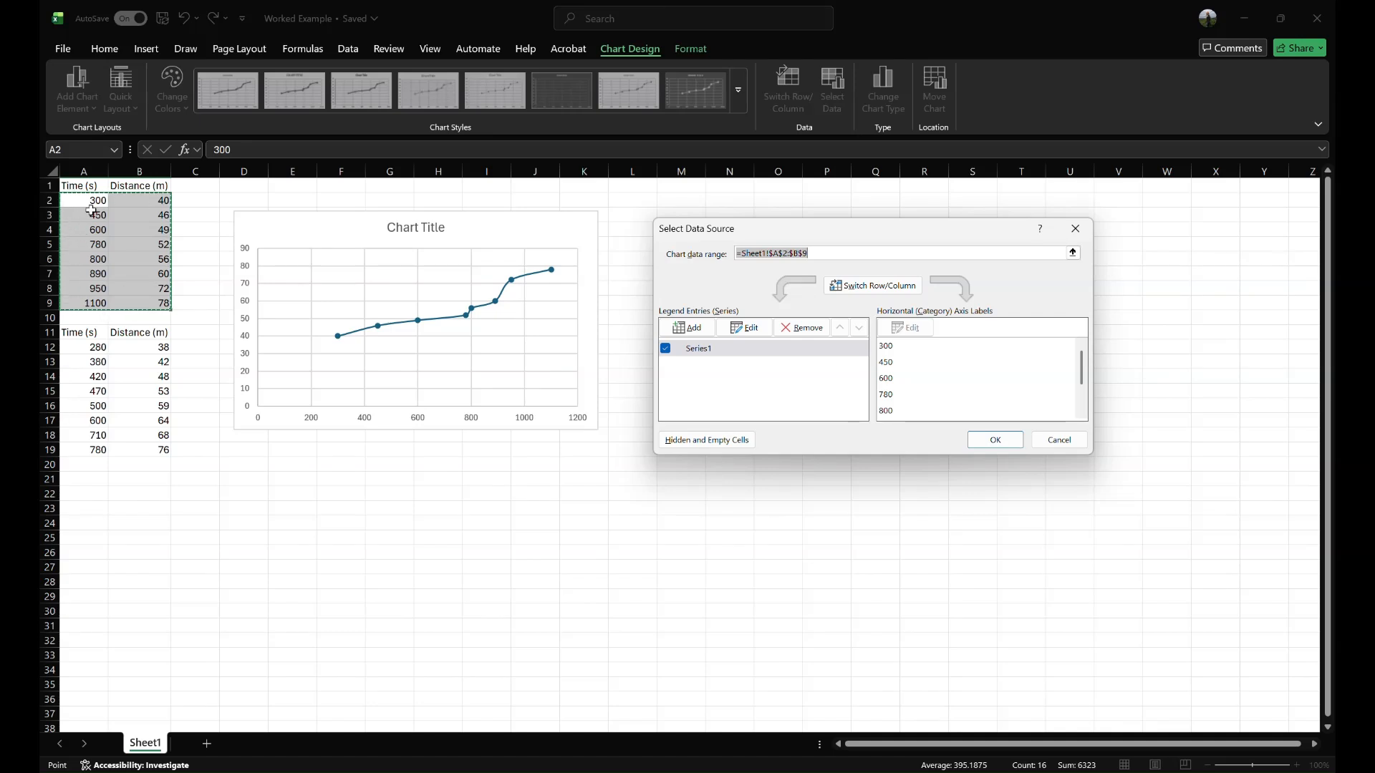
left_click(749, 328)
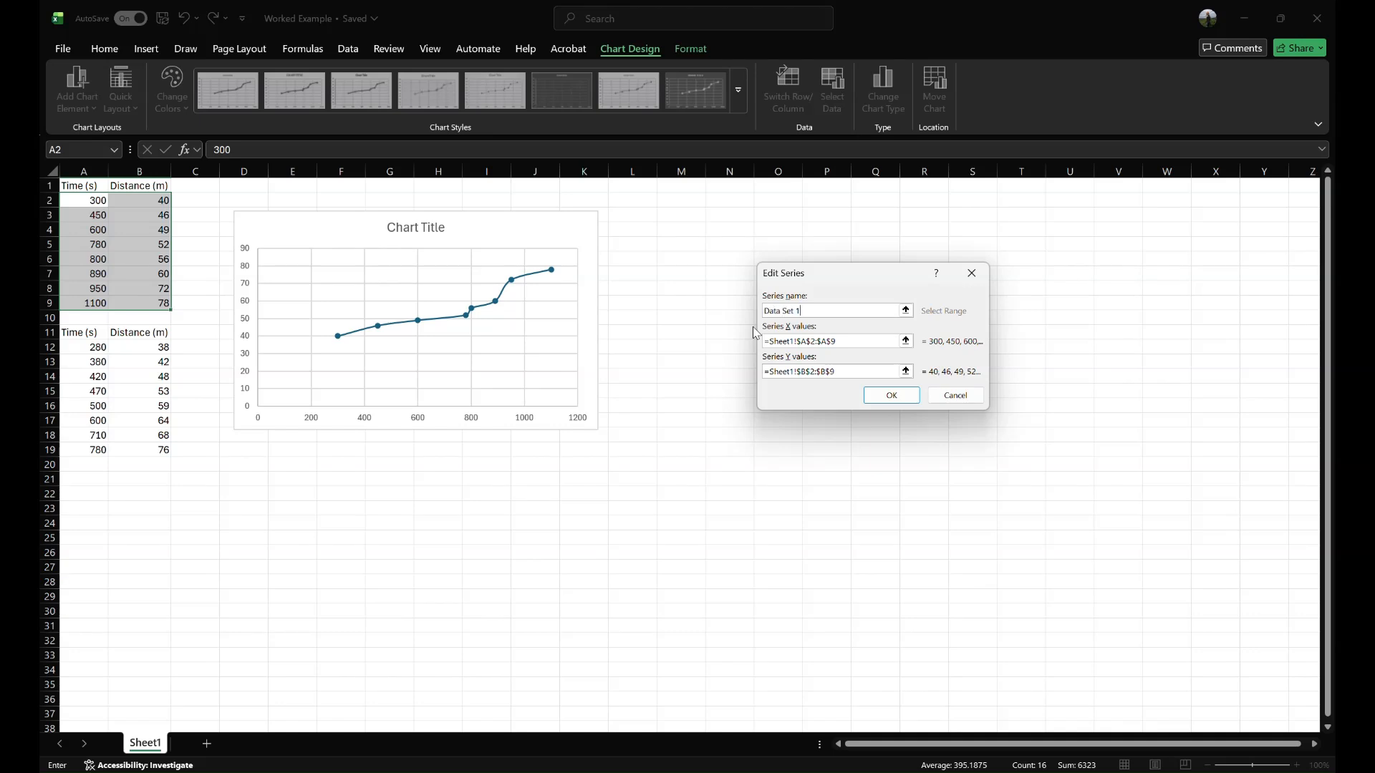
left_click(892, 396)
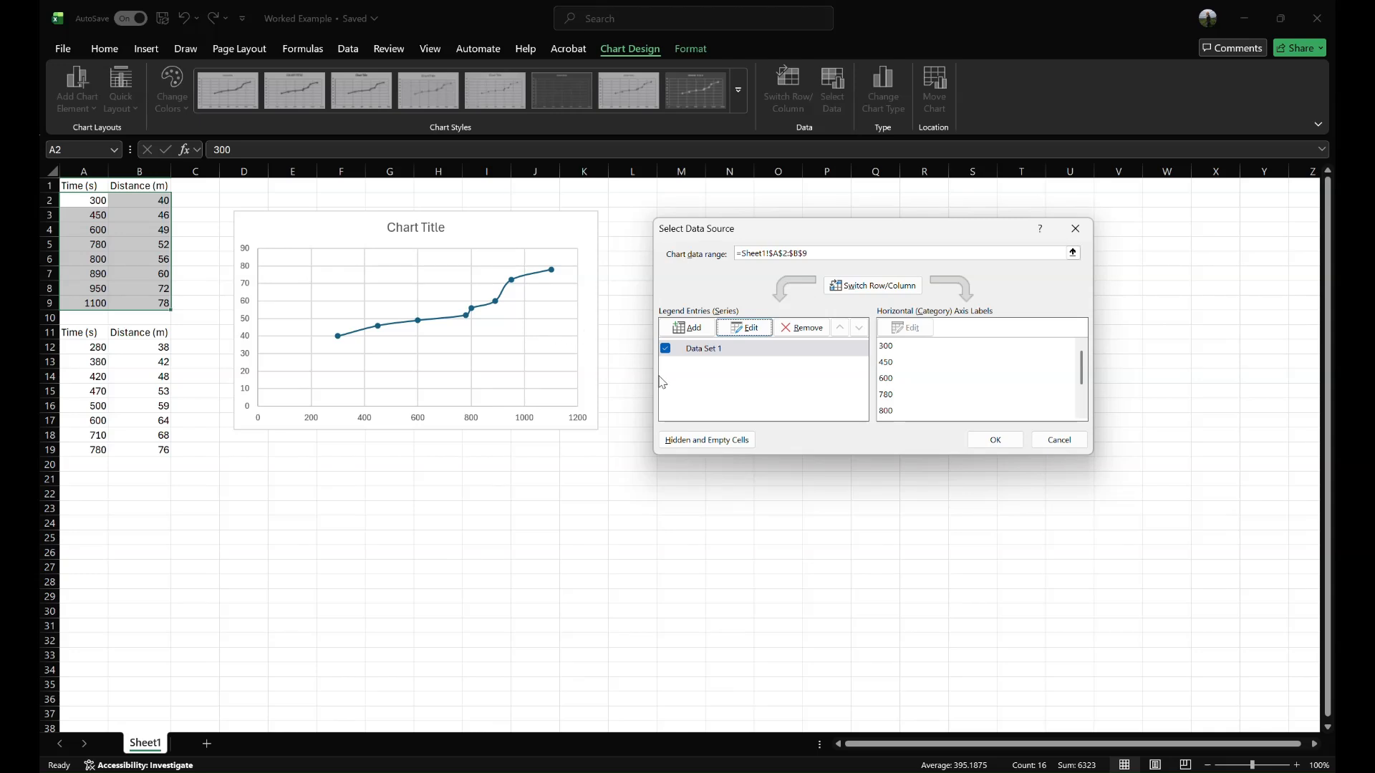
Add a second chart series named Data Set 2 with X values A12:A19 and Y values B12:B19
left_click(692, 329)
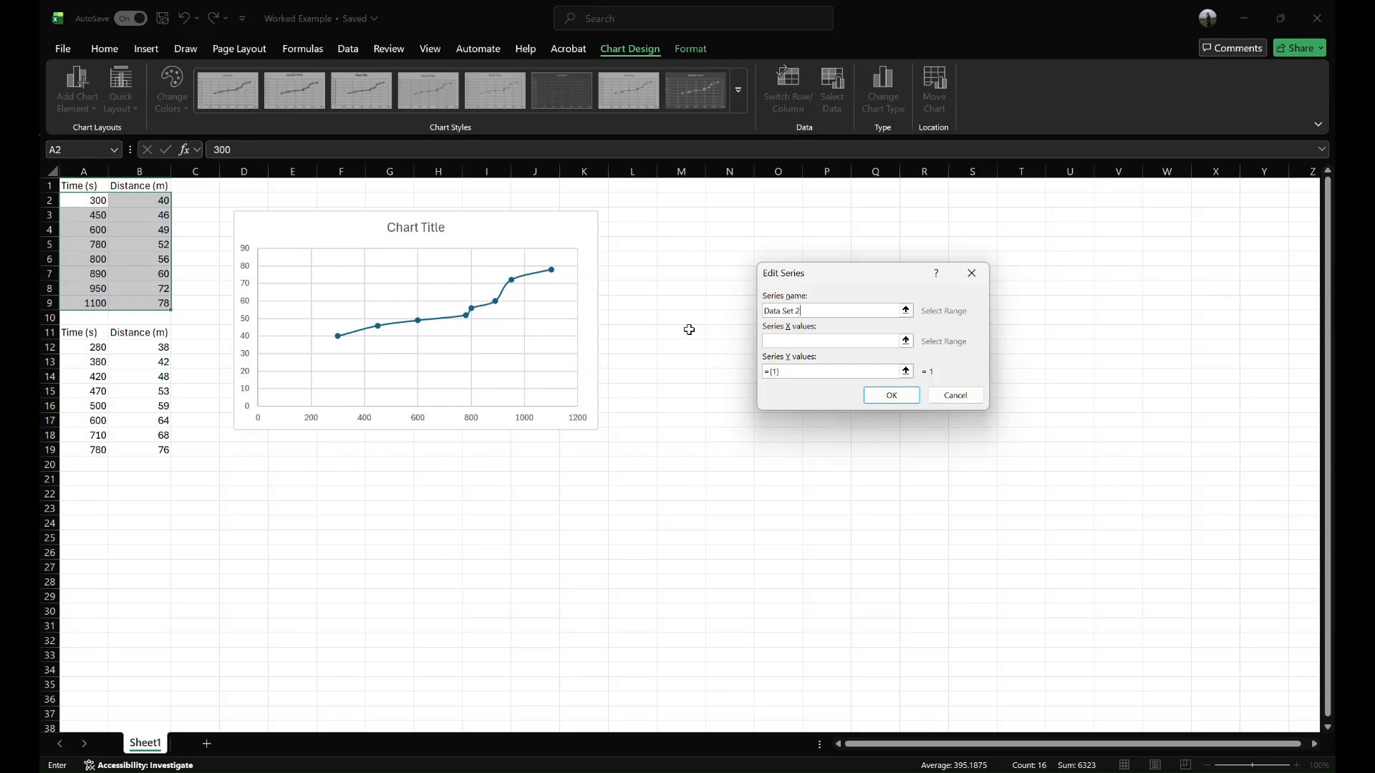
left_click(782, 339)
left_click(797, 343)
left_click_drag(77, 351, 80, 446)
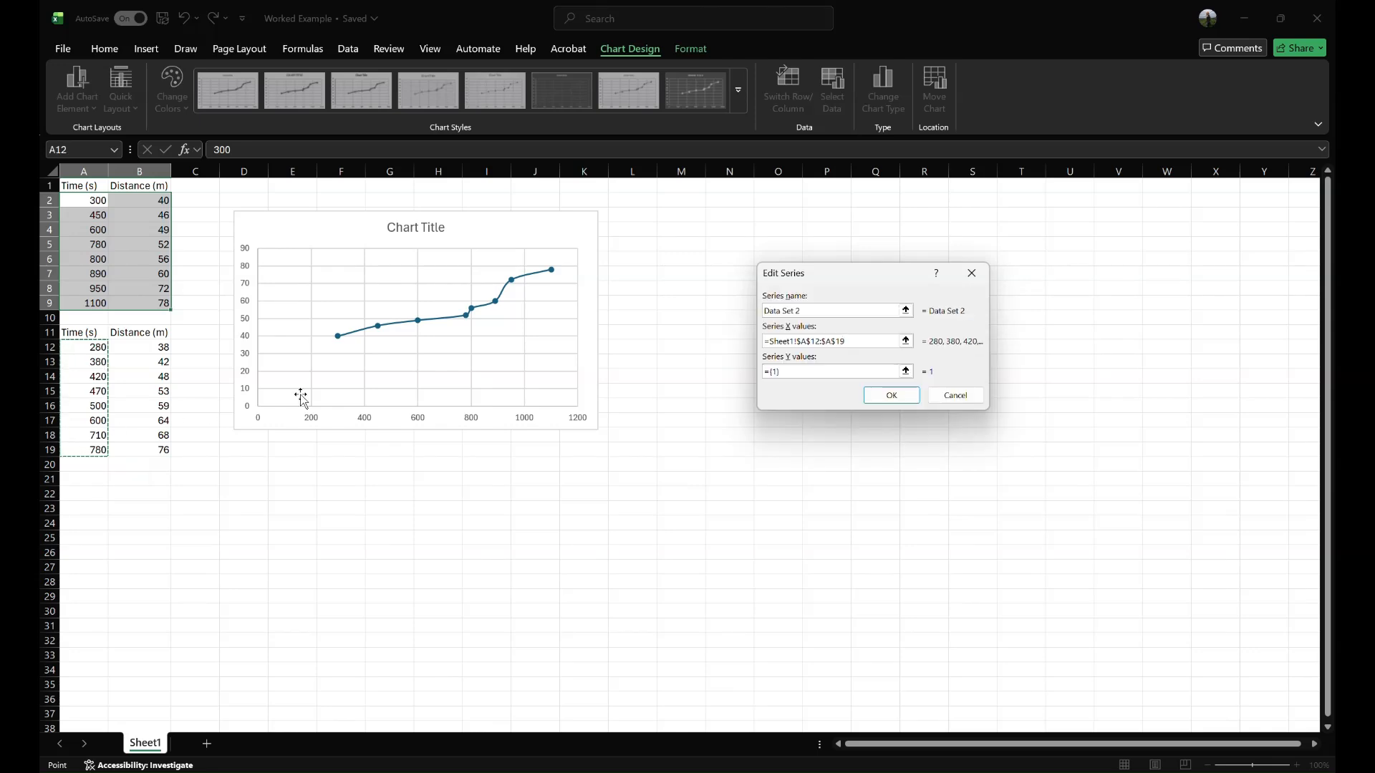
left_click(799, 371)
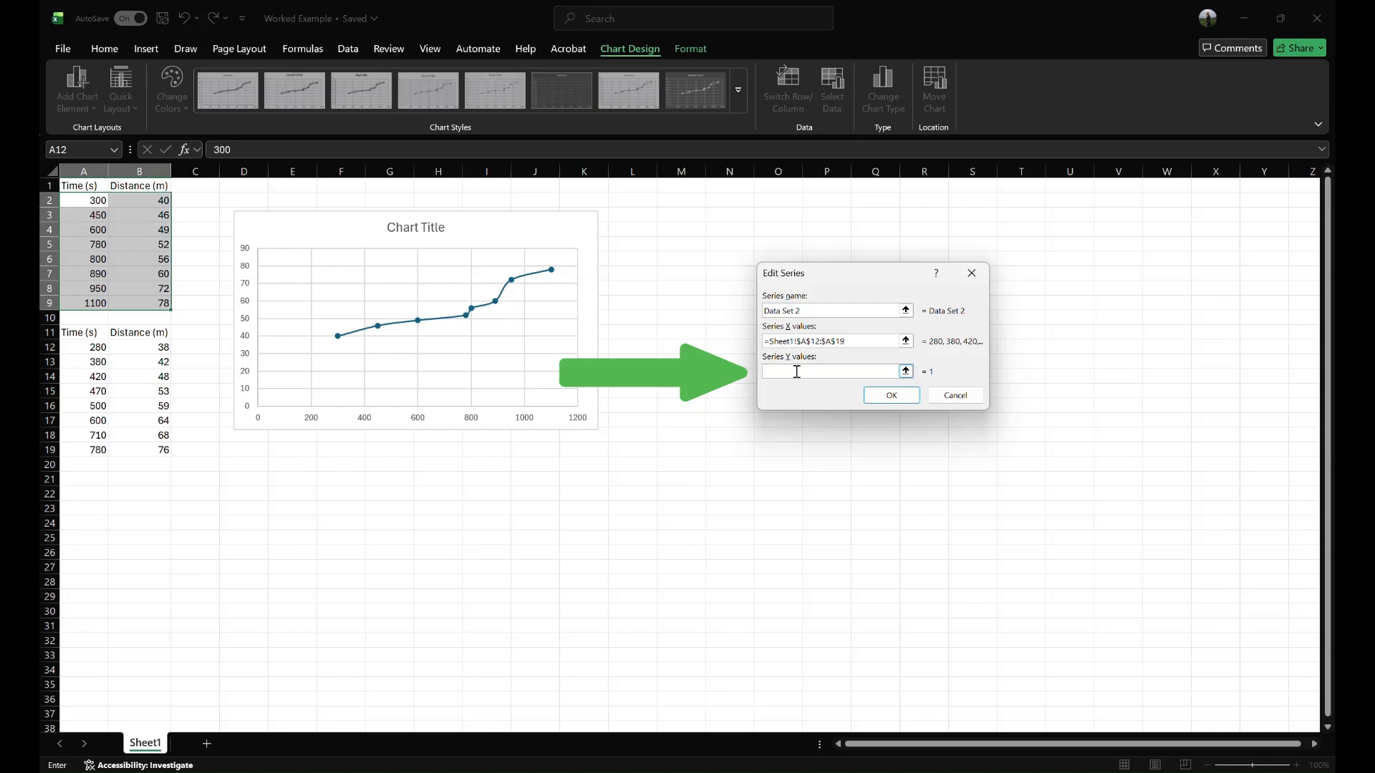
left_click(142, 350)
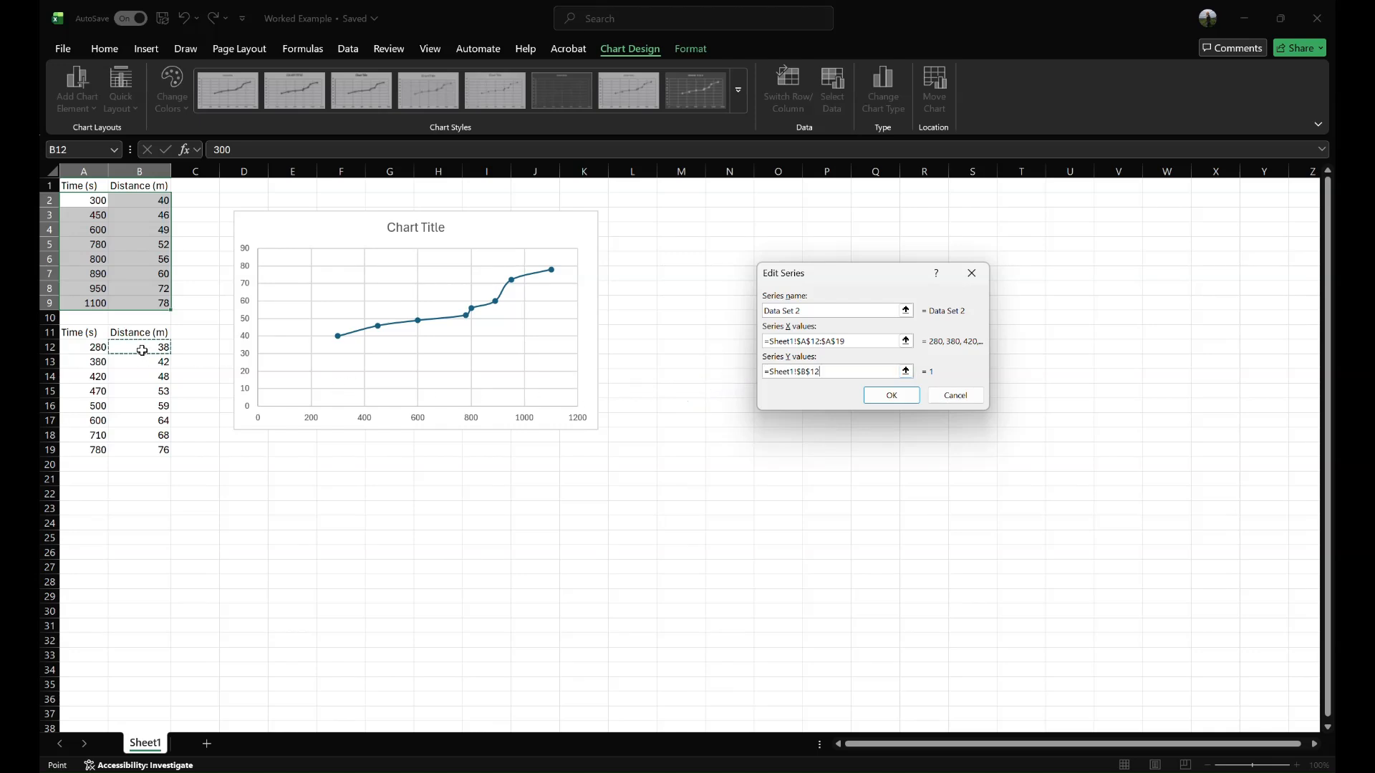
left_click_drag(141, 350, 147, 449)
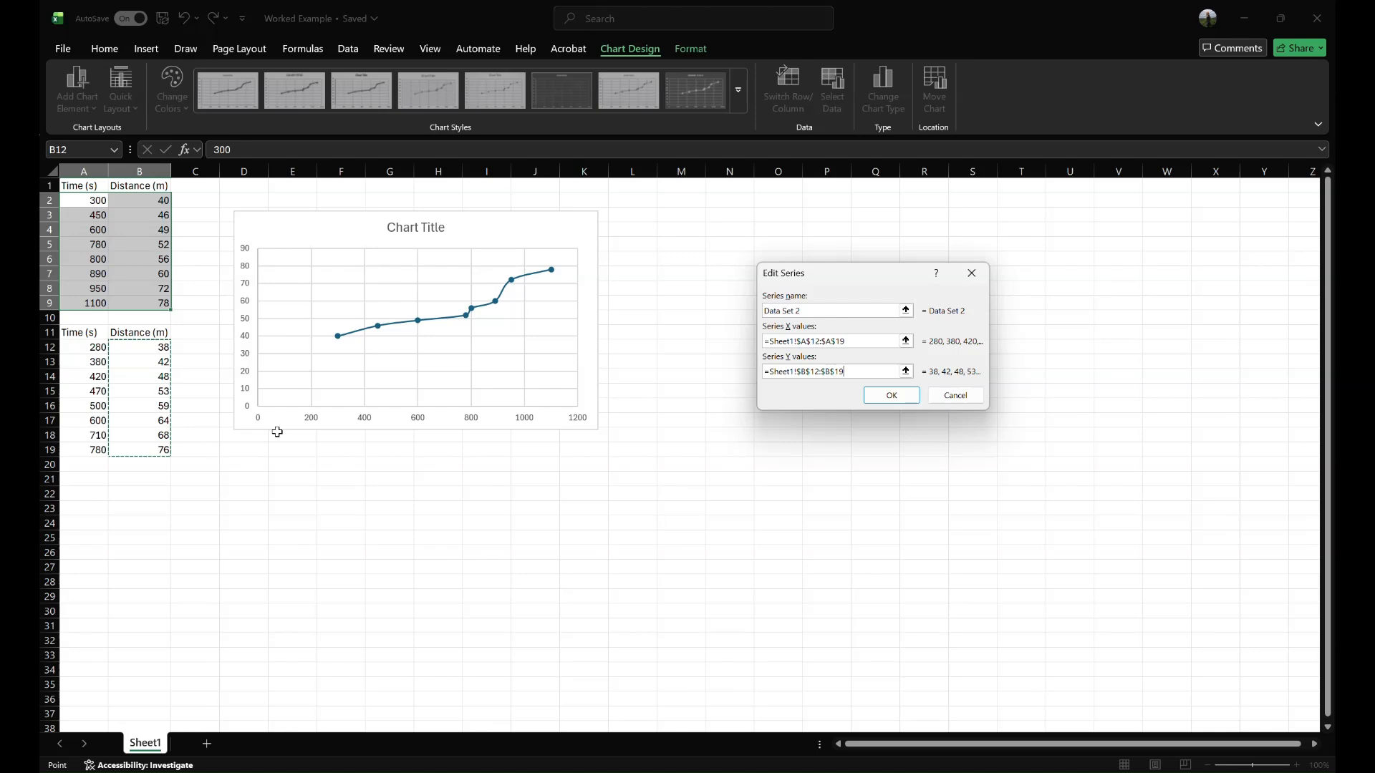
left_click(890, 397)
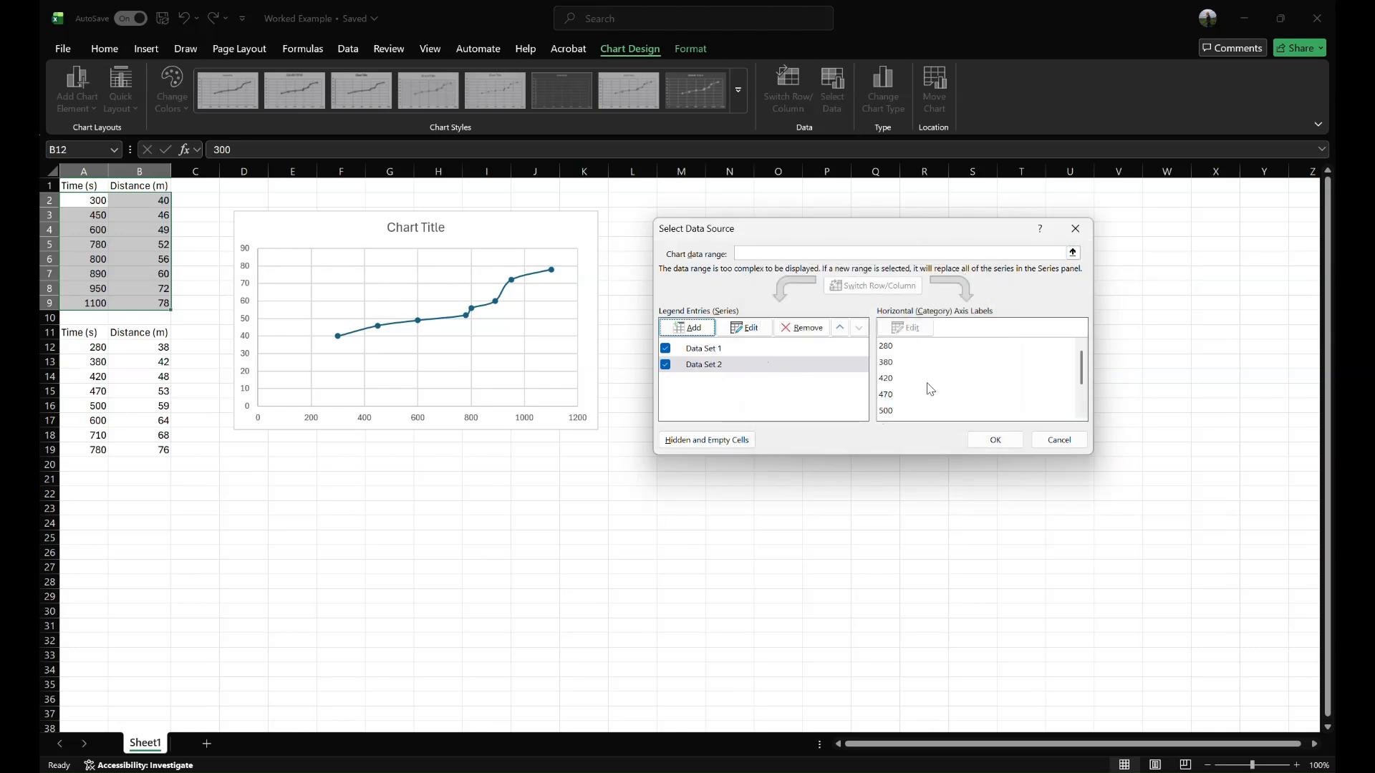
left_click(982, 445)
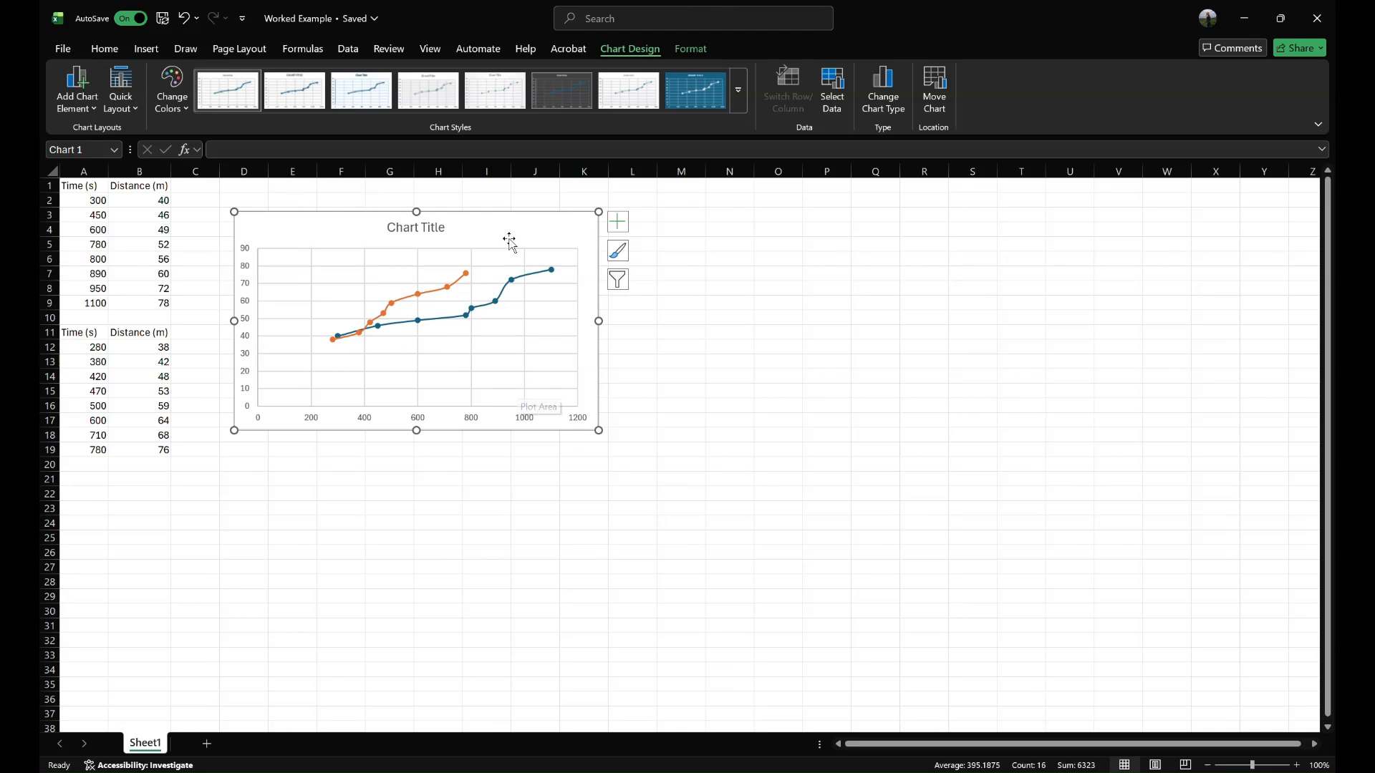
Change the chart title to "Distance vs Time Graph"
left_click(407, 228)
left_click(407, 227)
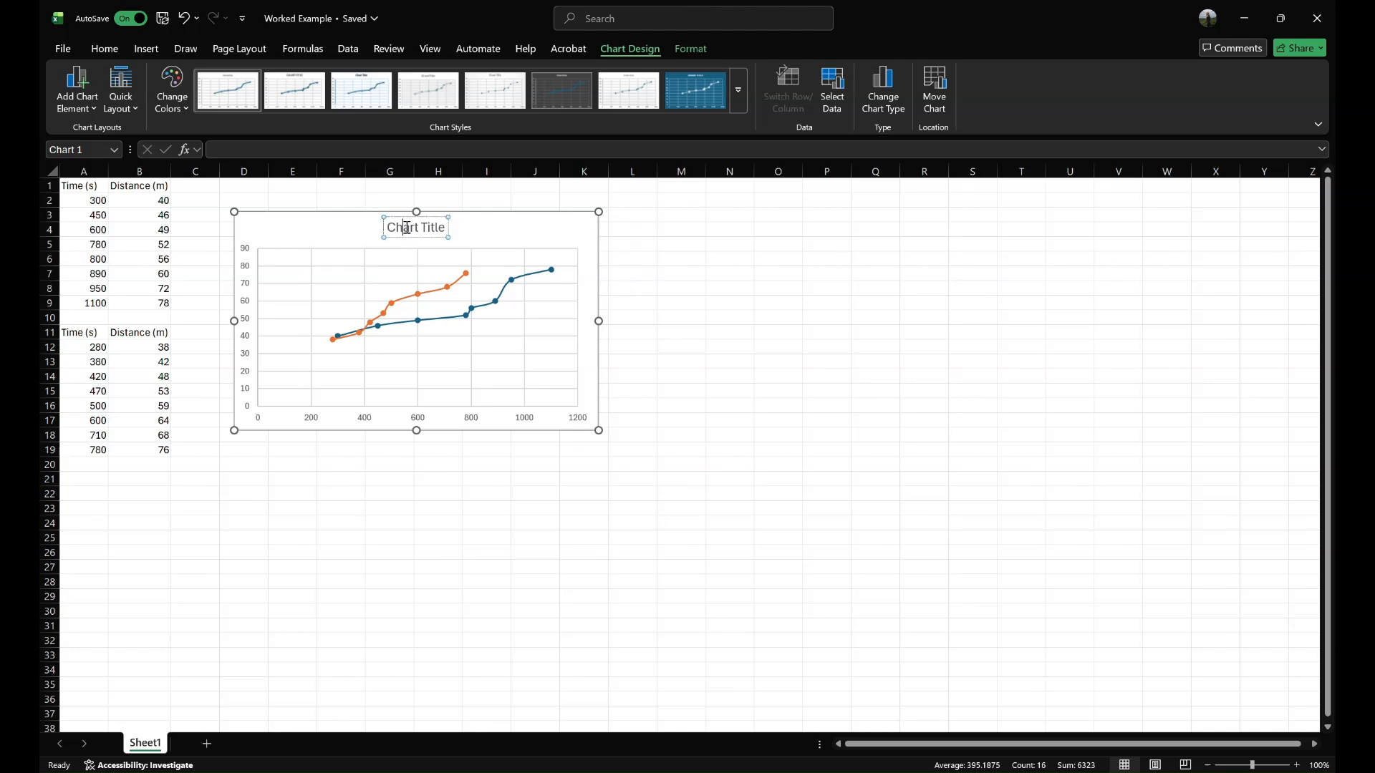
triple_click(408, 230)
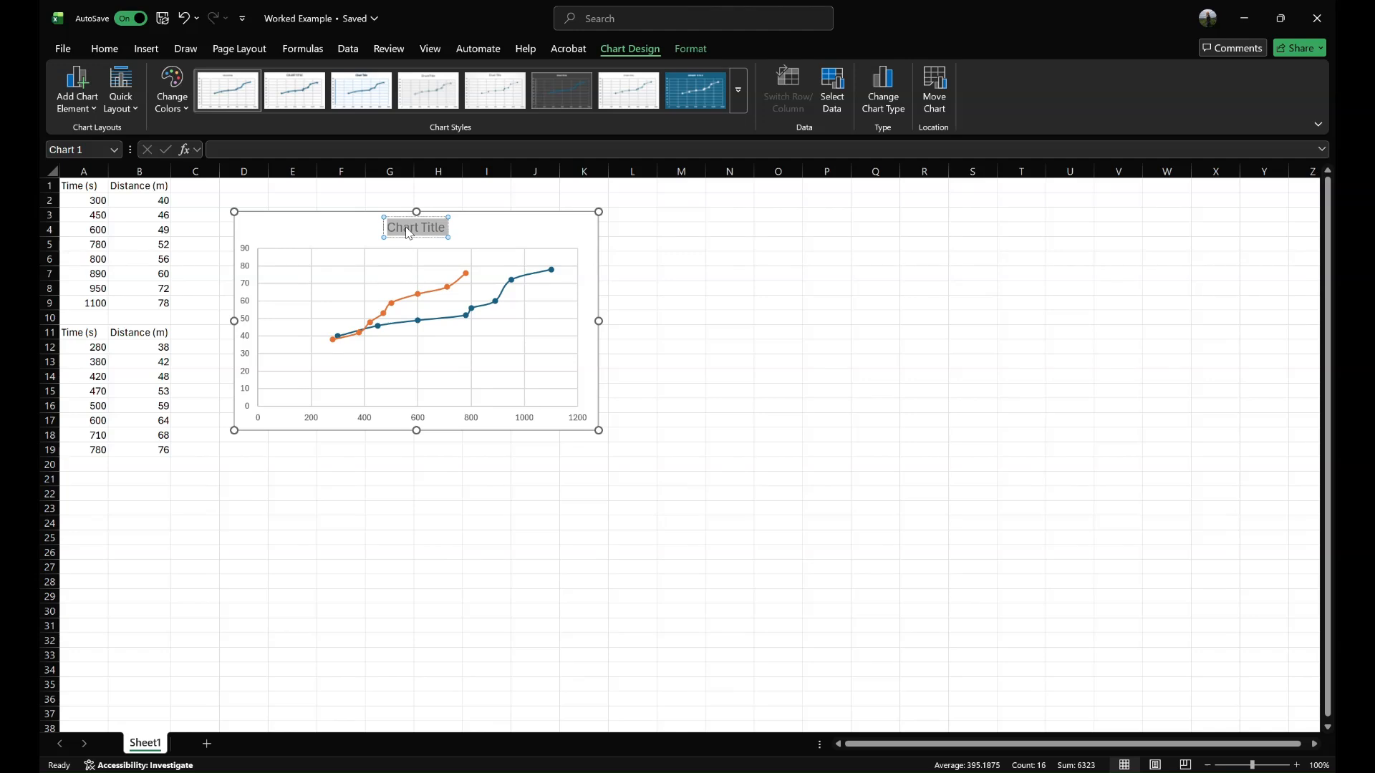
type("Dis")
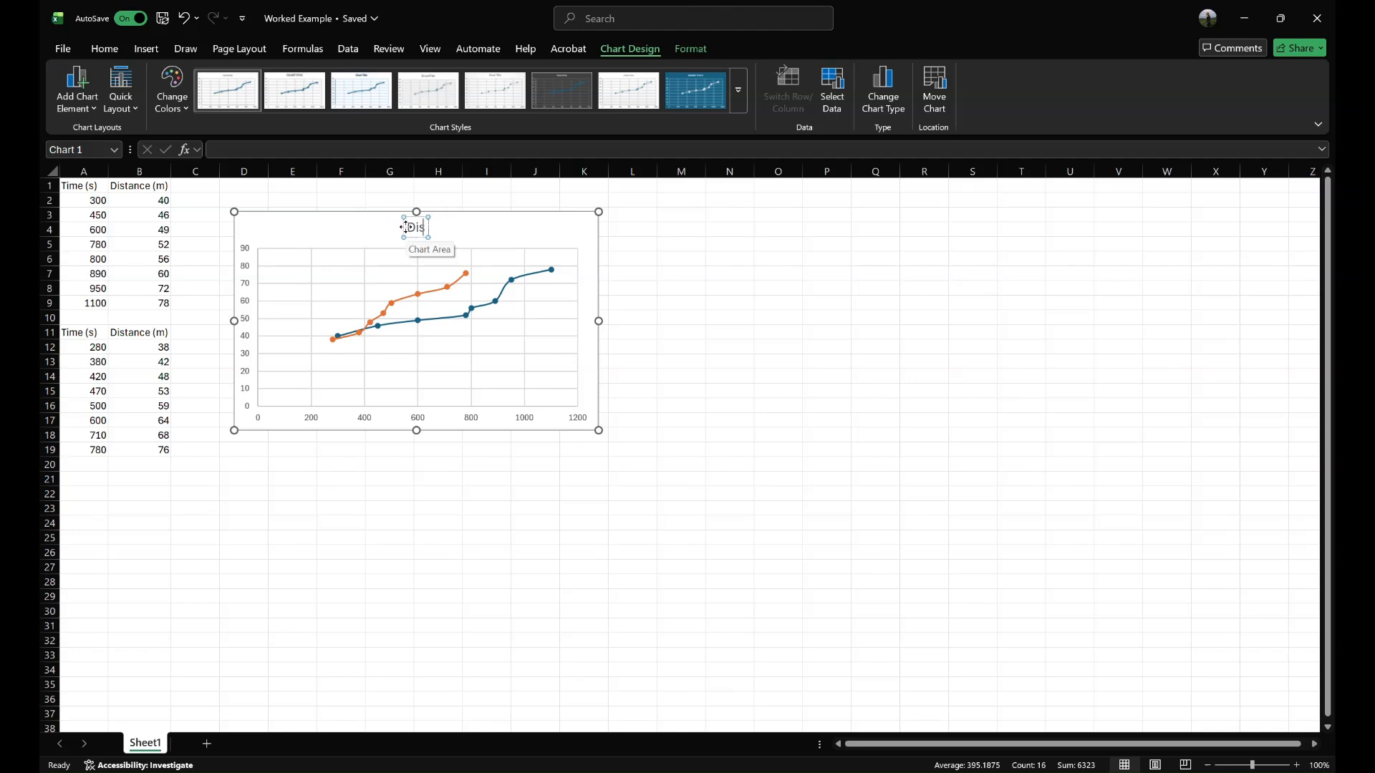
type("tance")
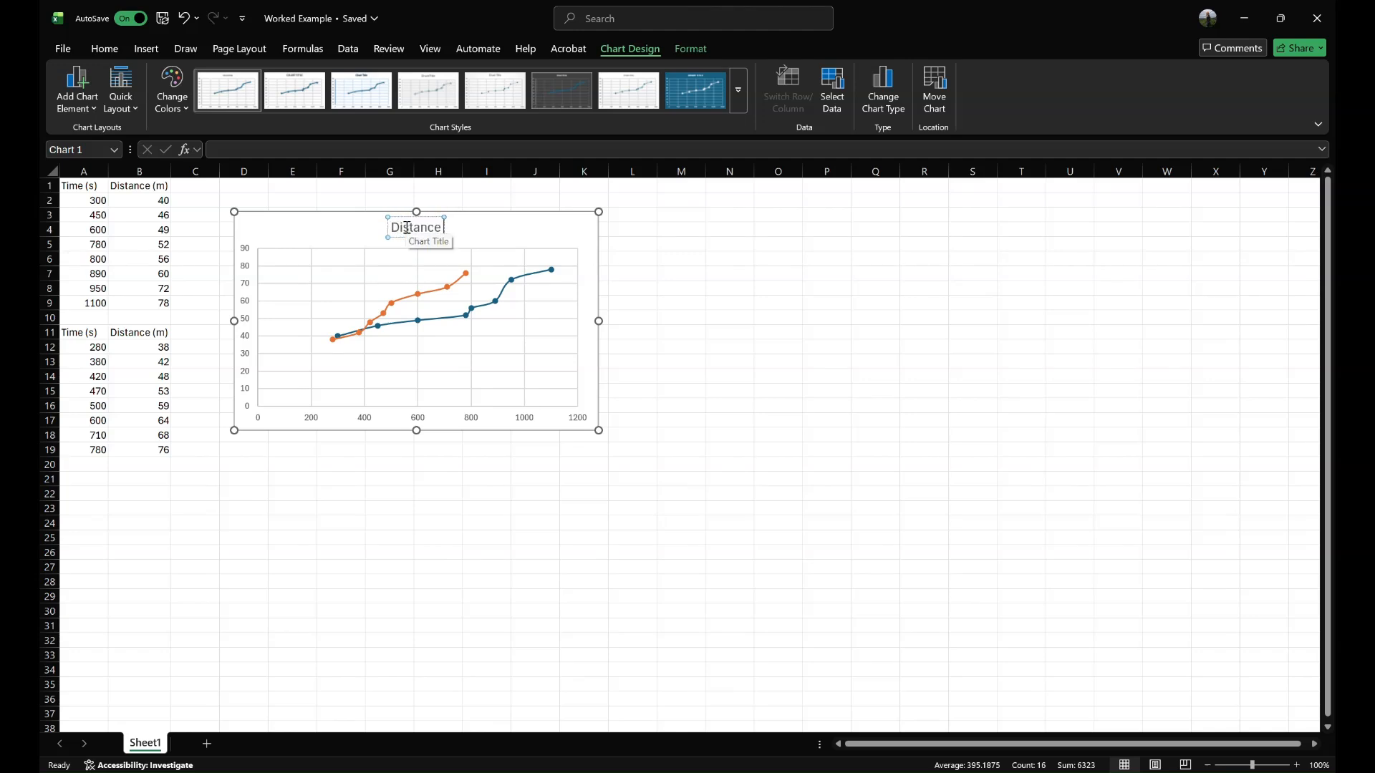
type(" vs Time Graph")
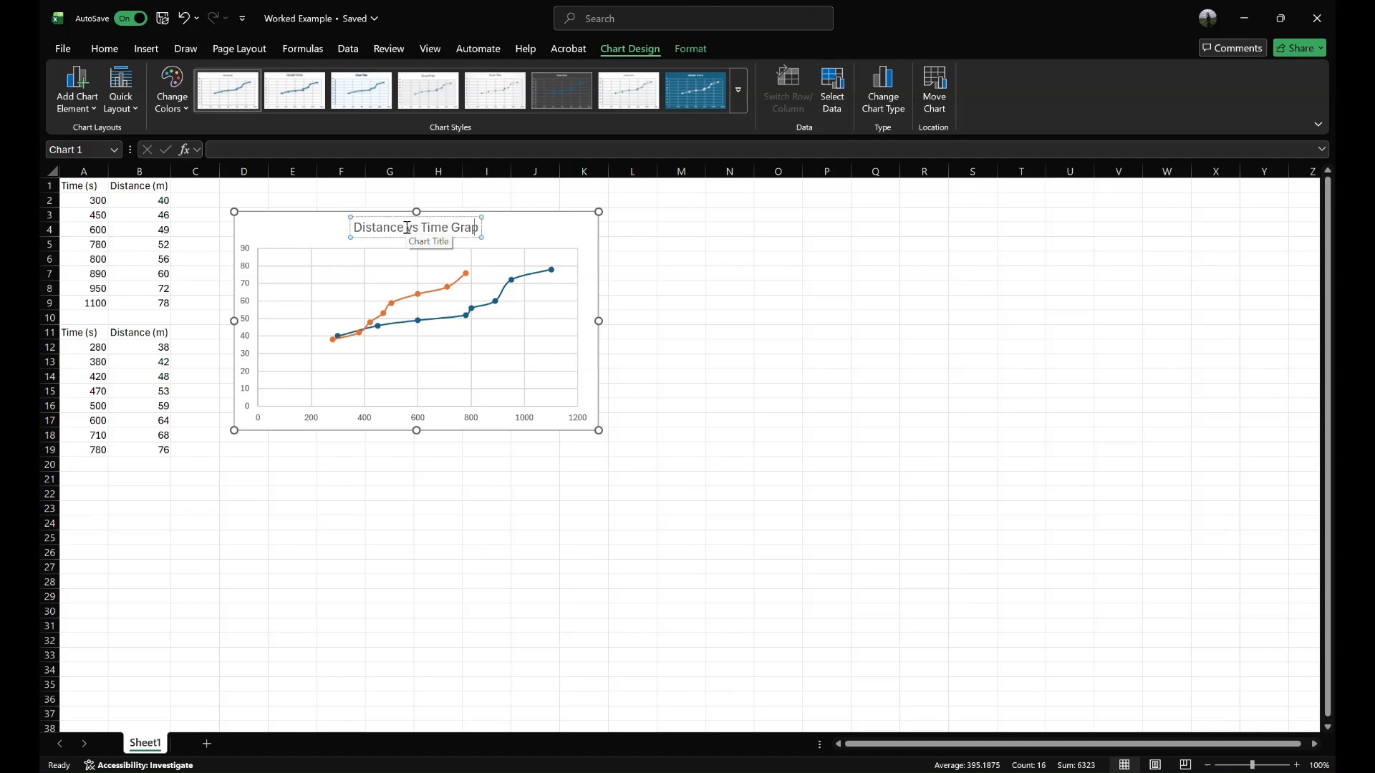
left_click(555, 226)
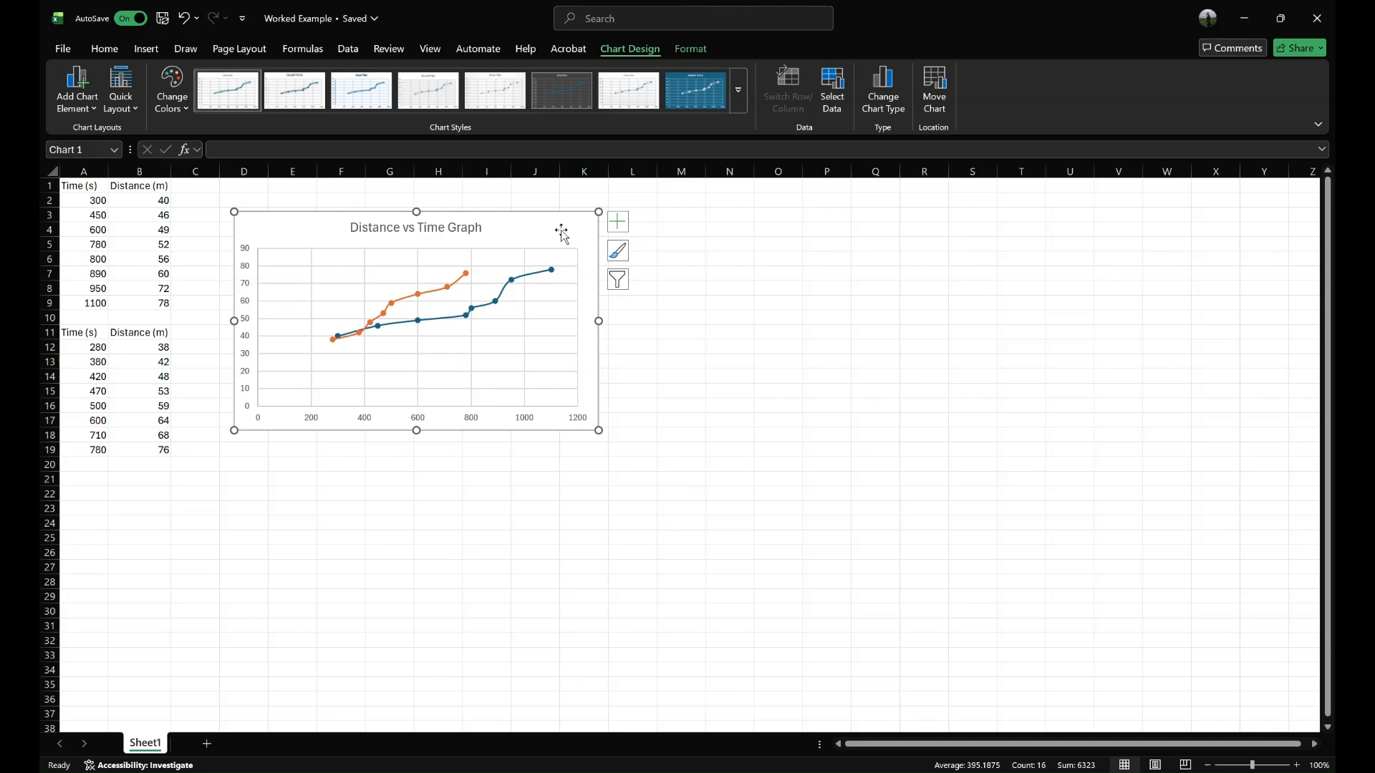
Add axis titles and a legend to the chart
left_click(619, 223)
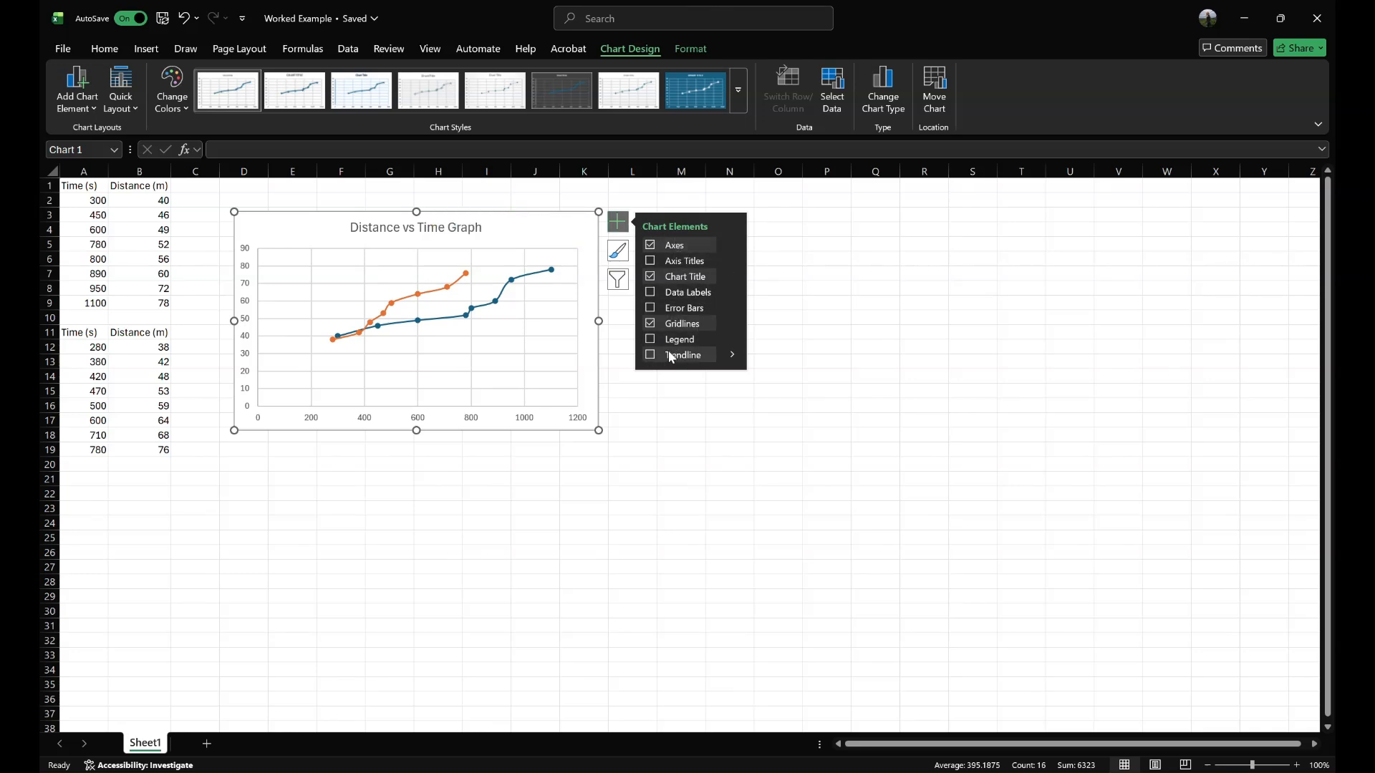
left_click(652, 260)
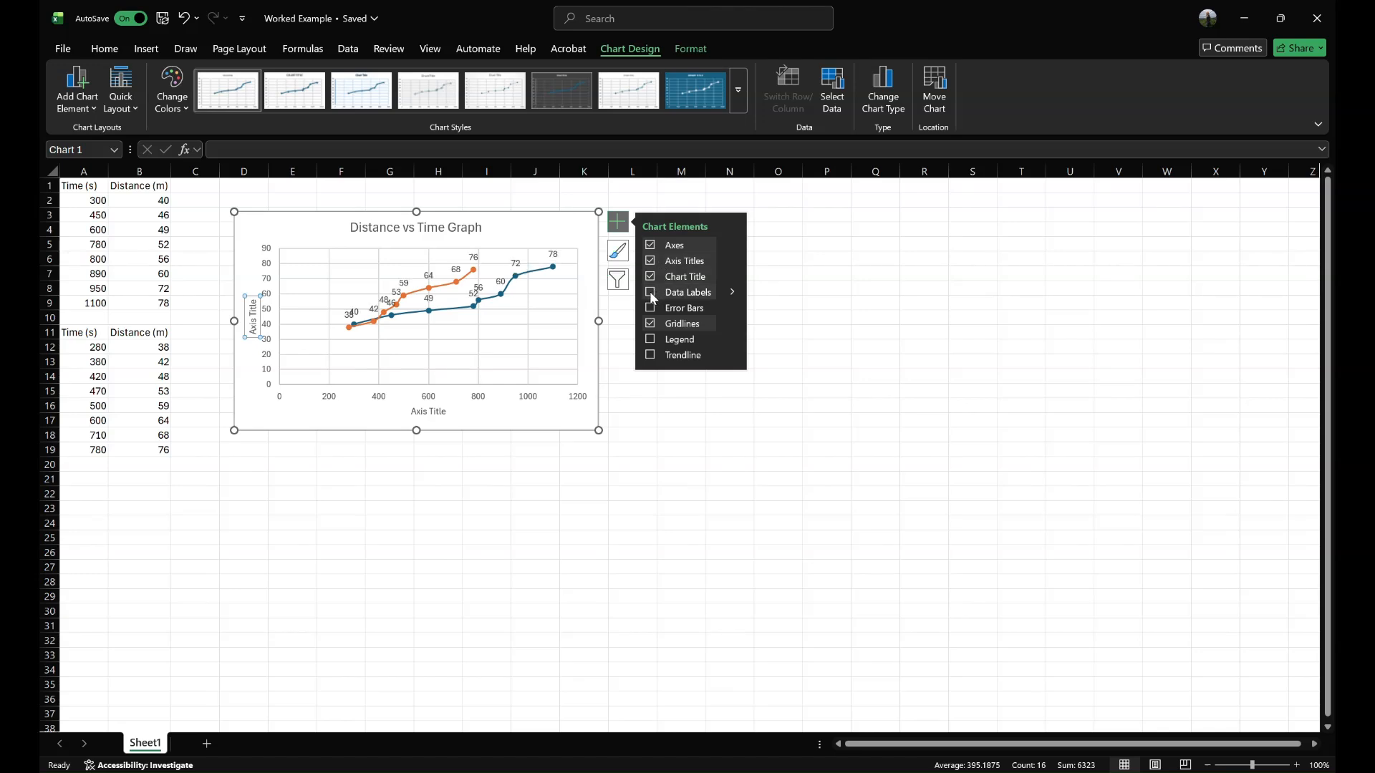
left_click(650, 339)
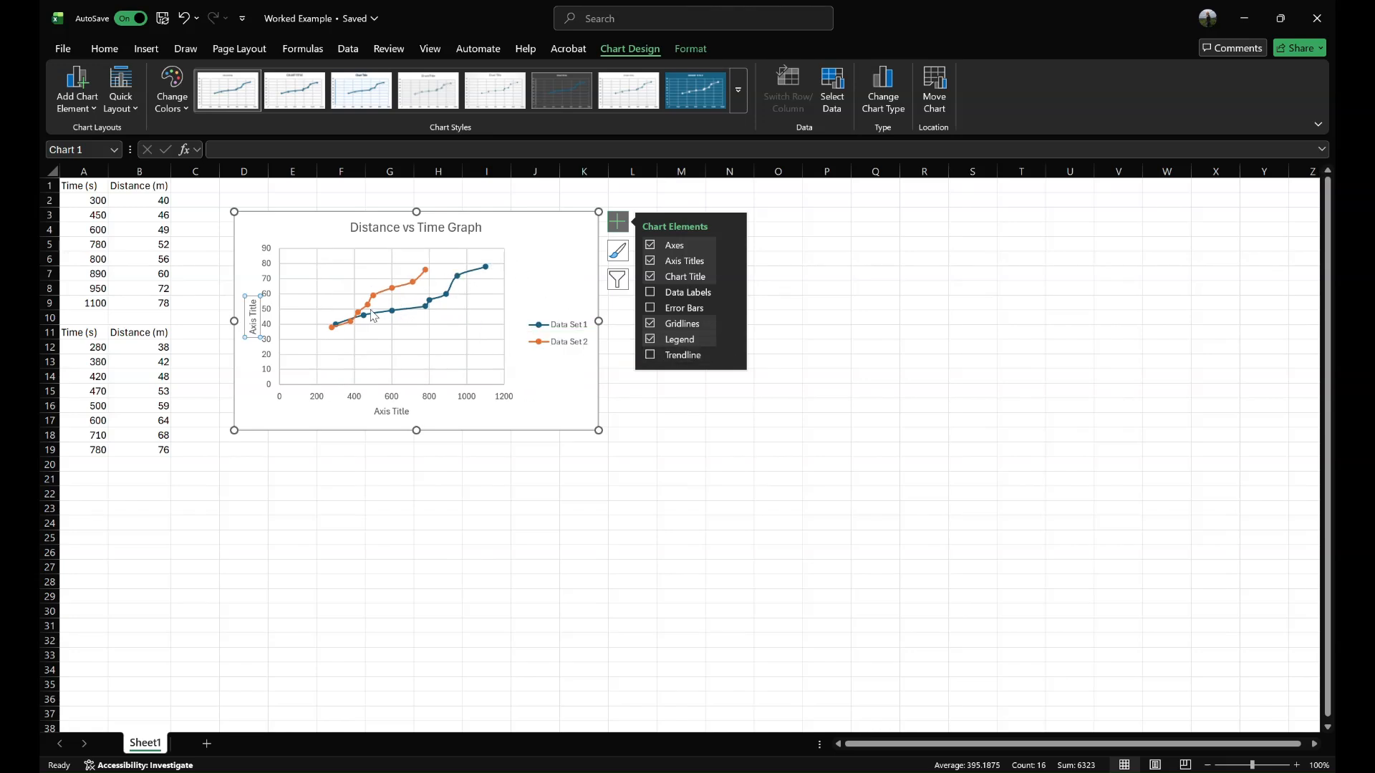
left_click(541, 234)
Set the horizontal axis title to "Time (s)"
left_click(387, 412)
left_click(405, 411)
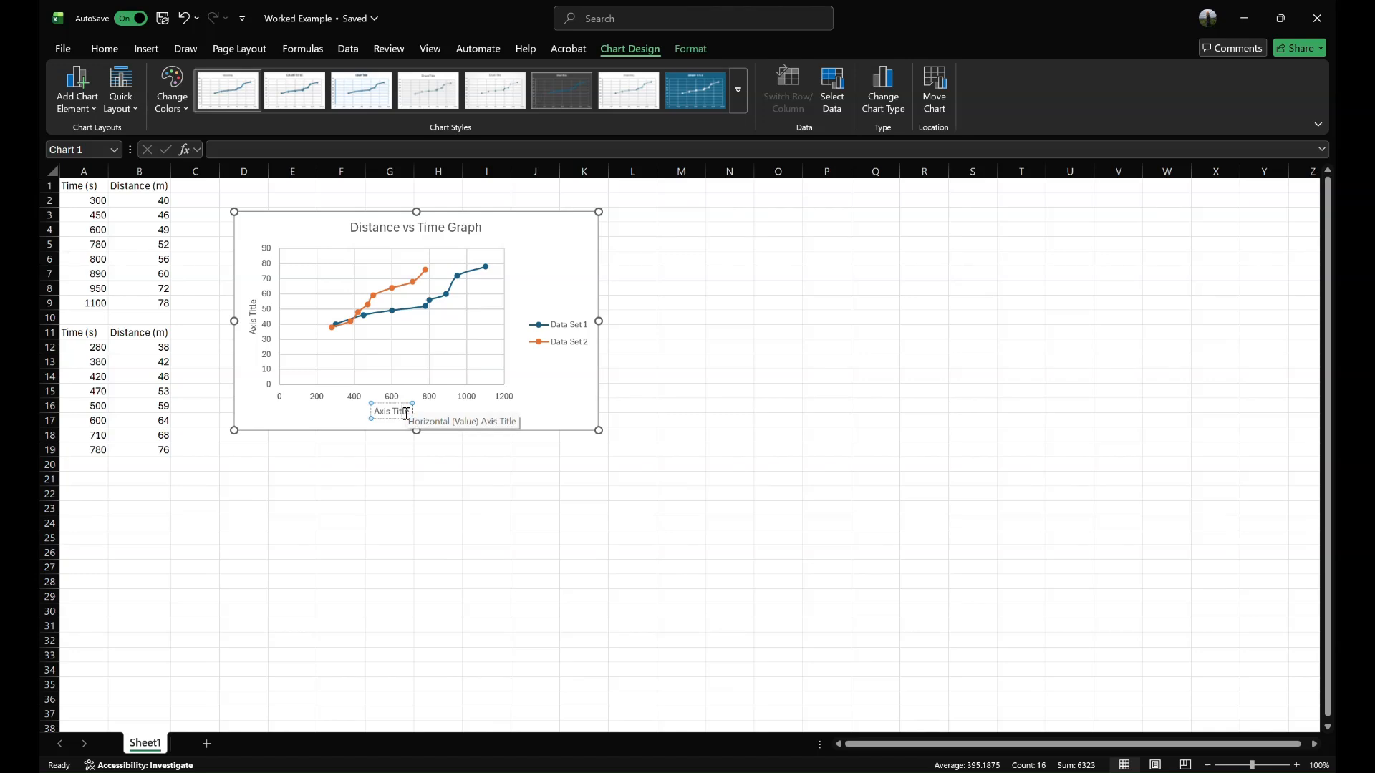
triple_click(405, 413)
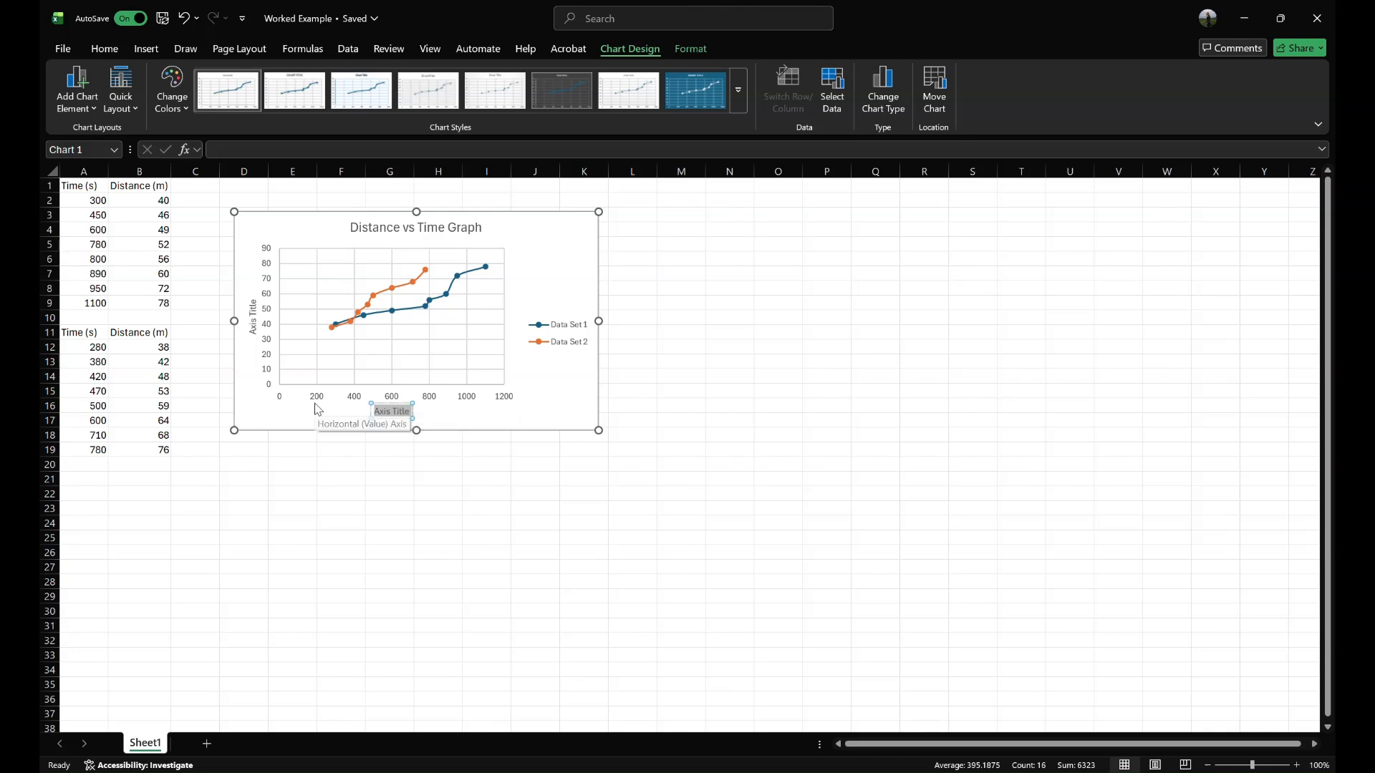
key("BackSpace")
type("Time (s")
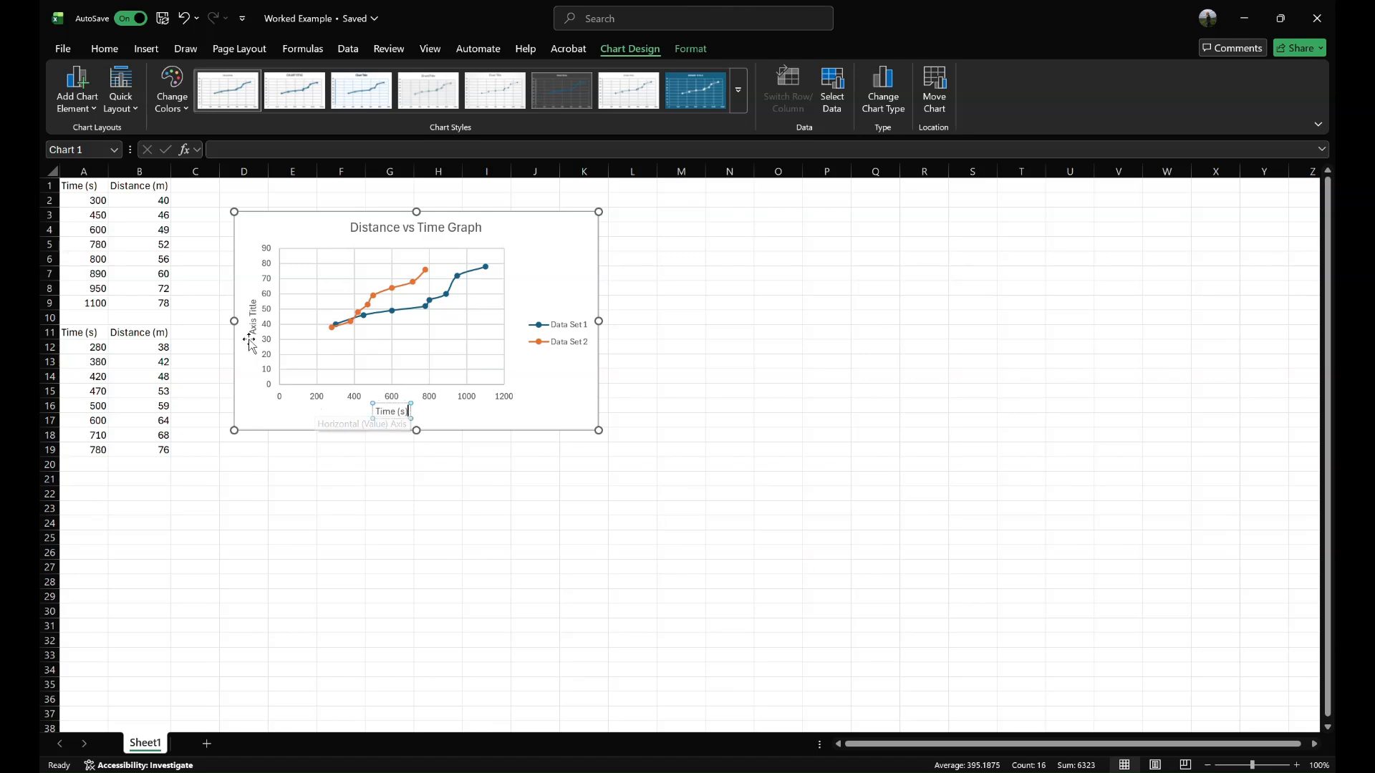
Set the vertical axis title to "Distance (m)" and deselect the chart
left_click(256, 317)
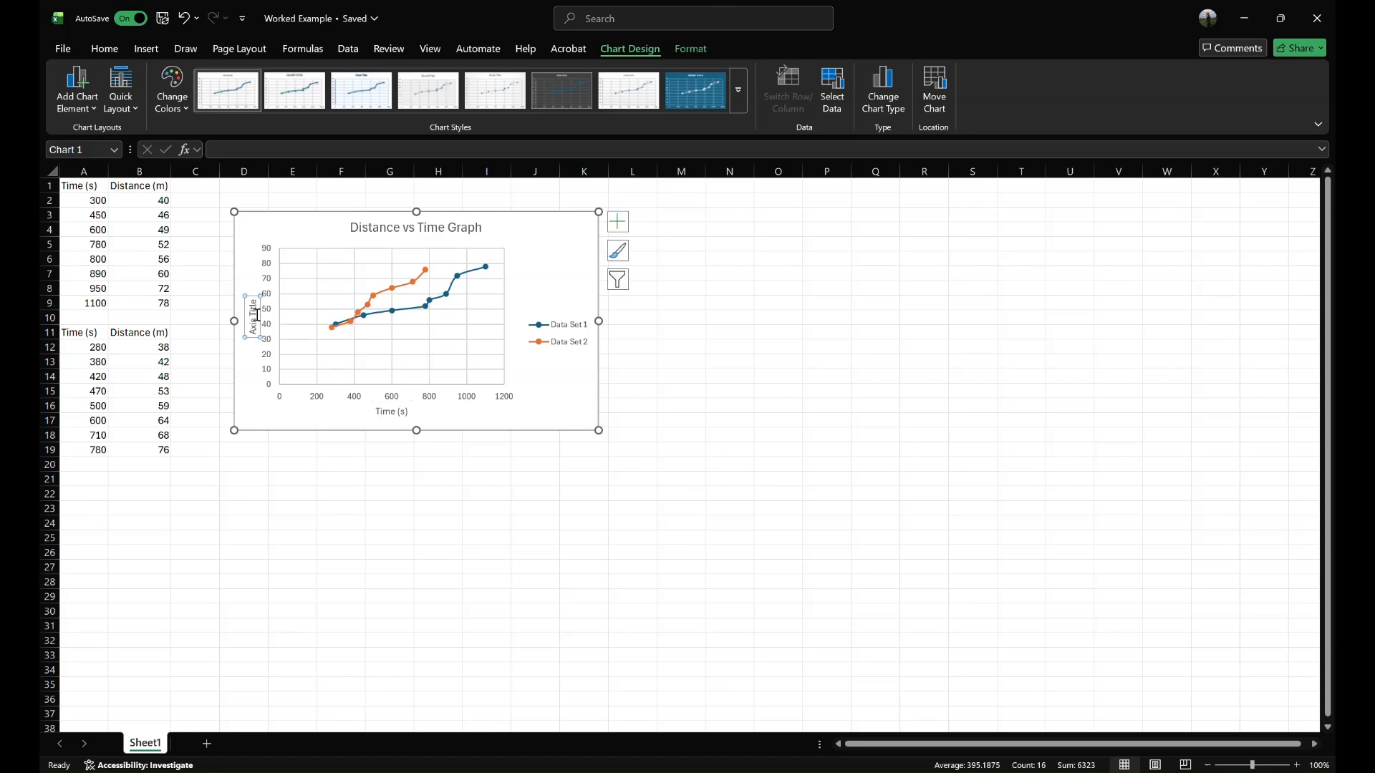
triple_click(257, 315)
type("Distance (m)")
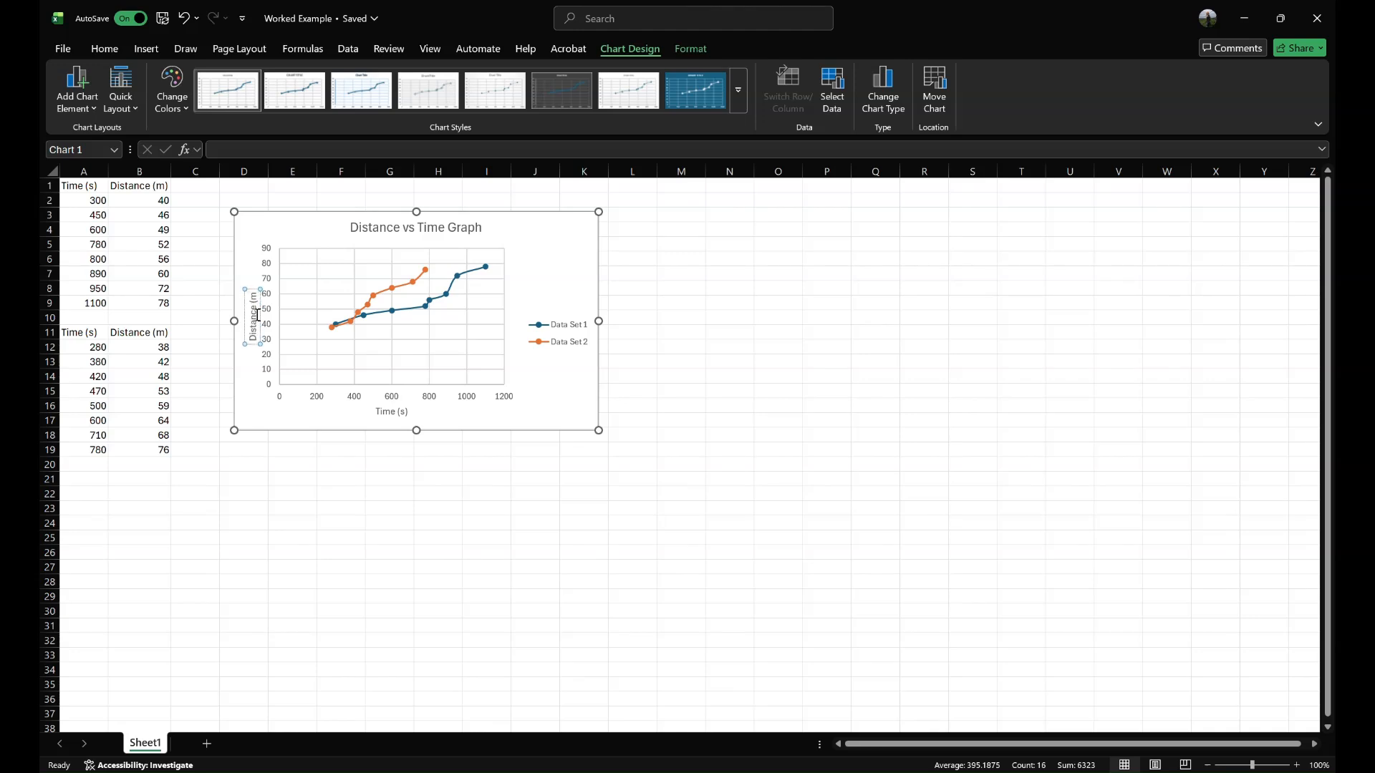
left_click(675, 292)
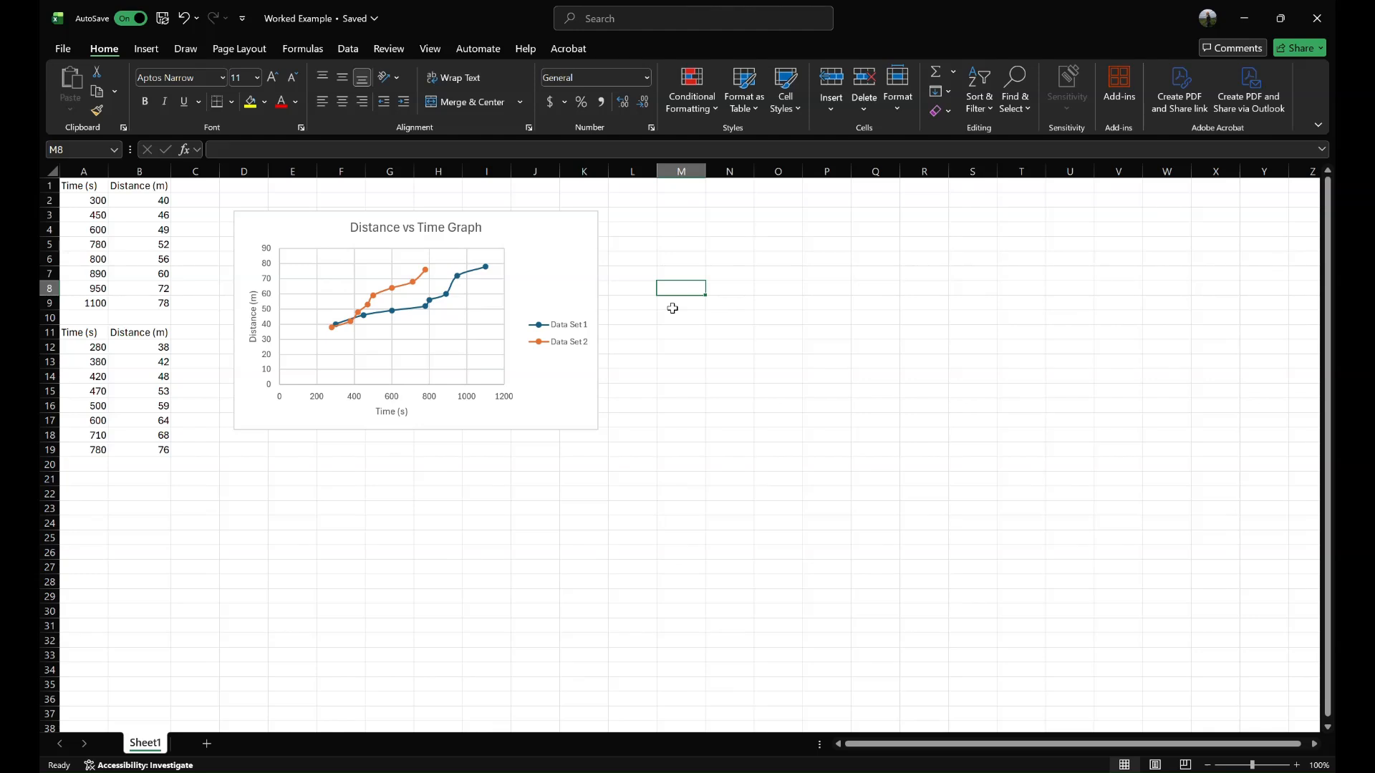
Review the chart's series list in its data source settings without changing anything
left_click(566, 238)
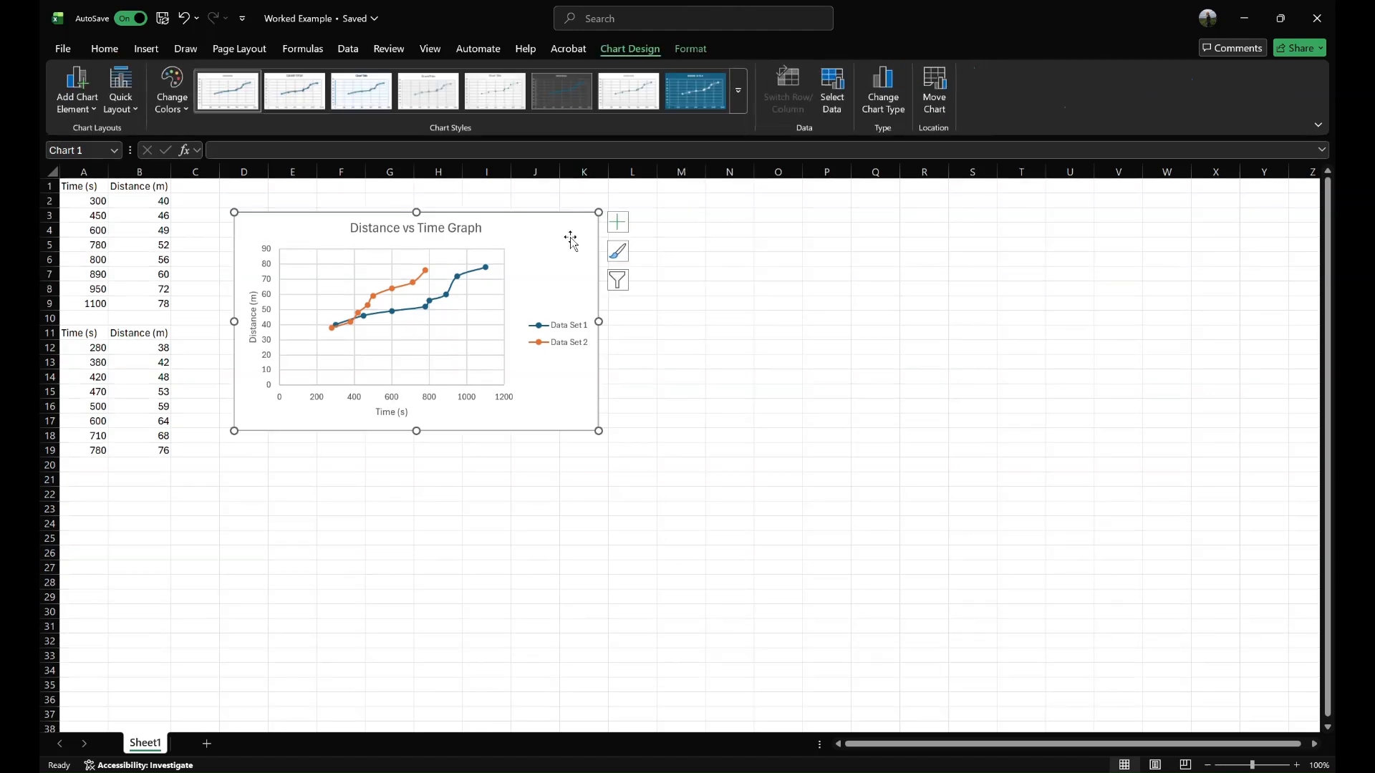
left_click(835, 101)
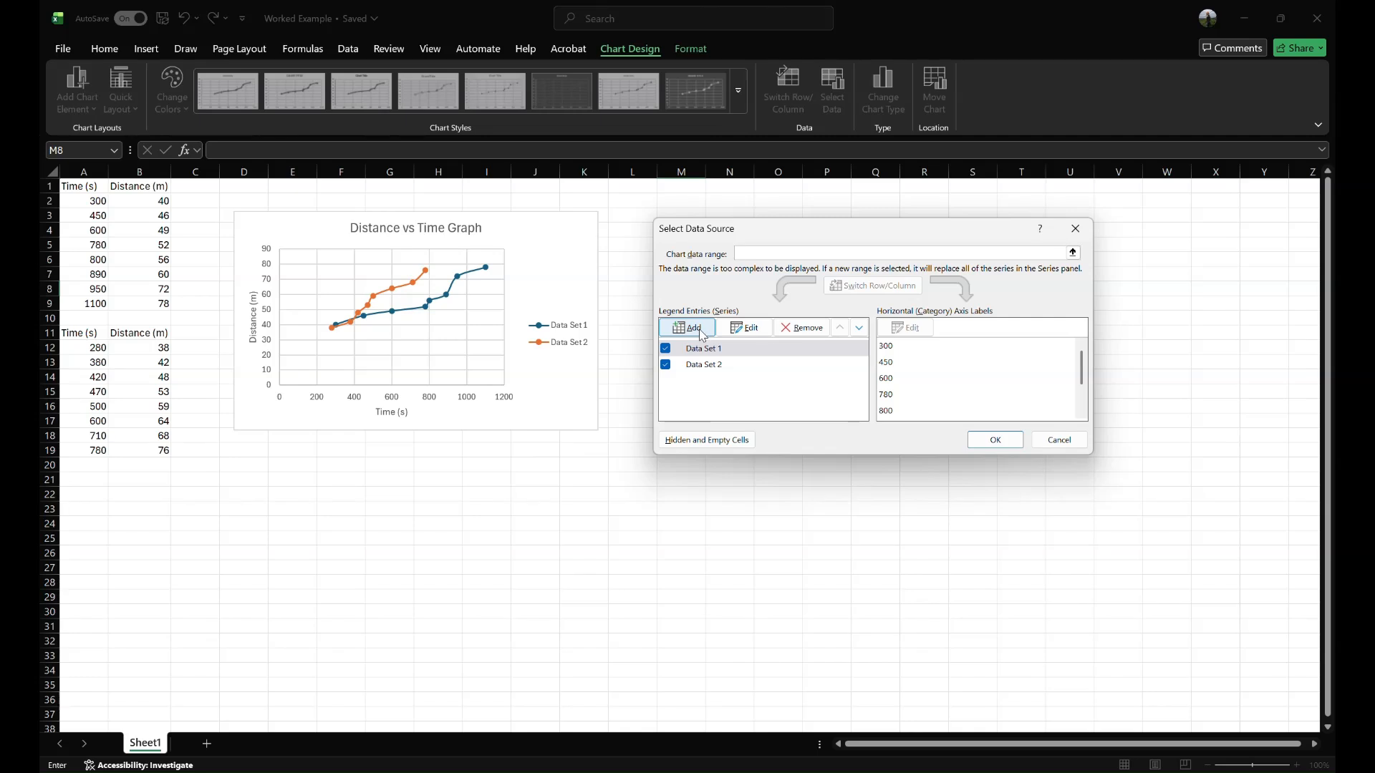
left_click(1049, 441)
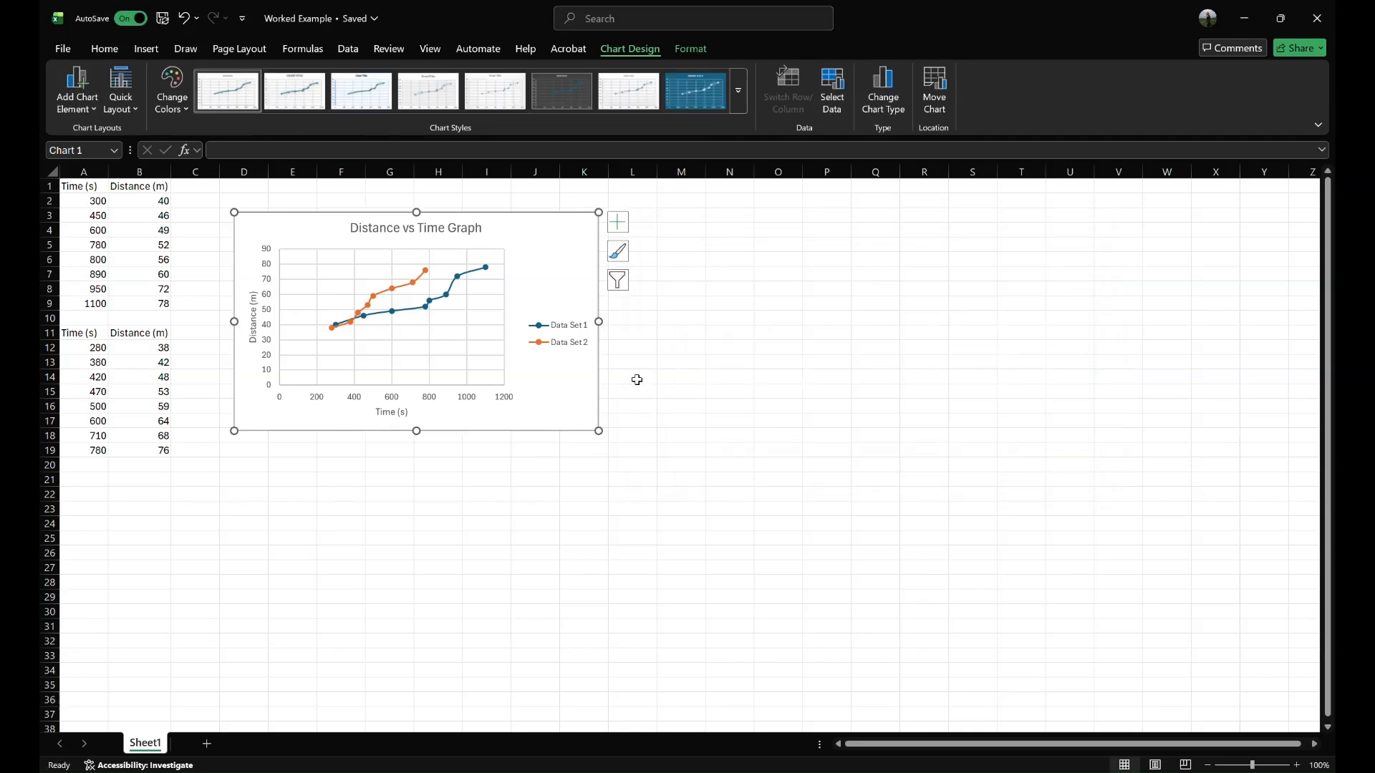
key("Escape")
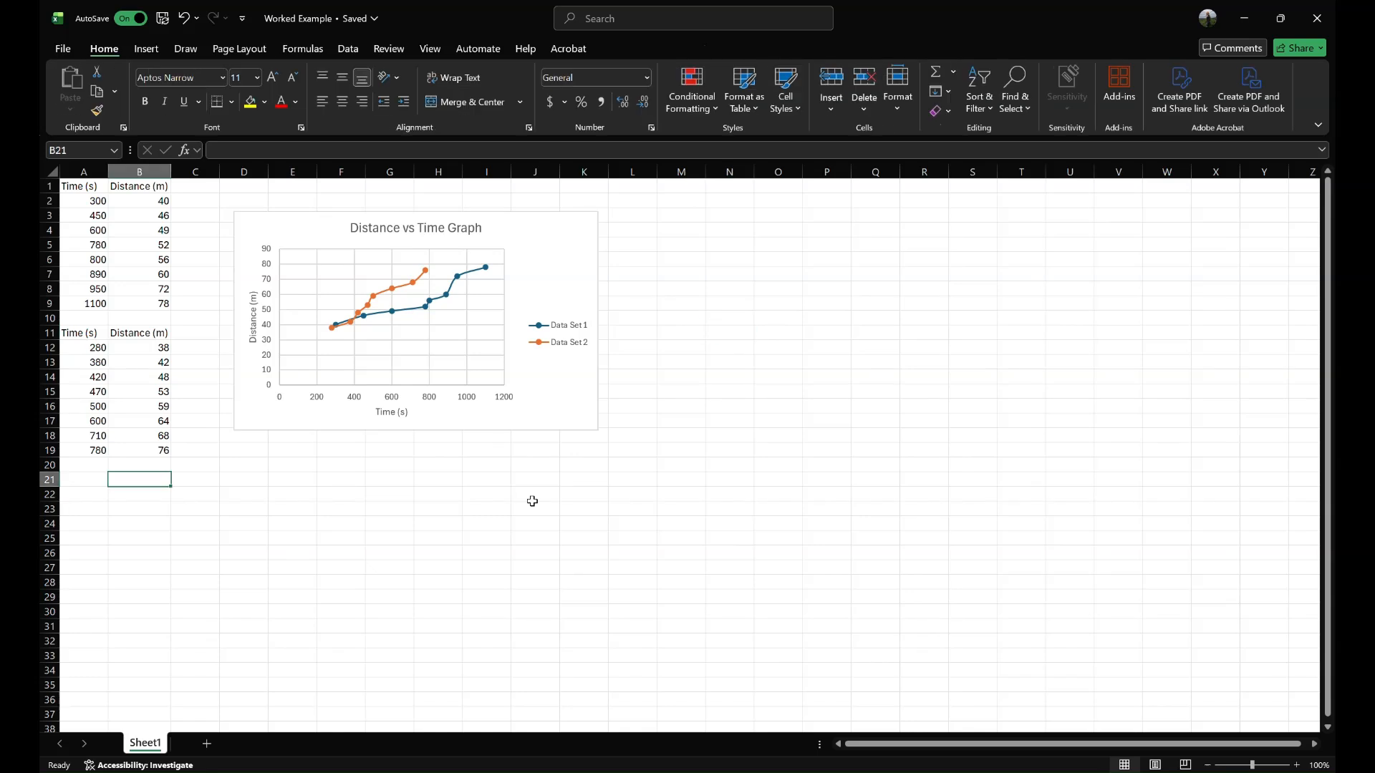